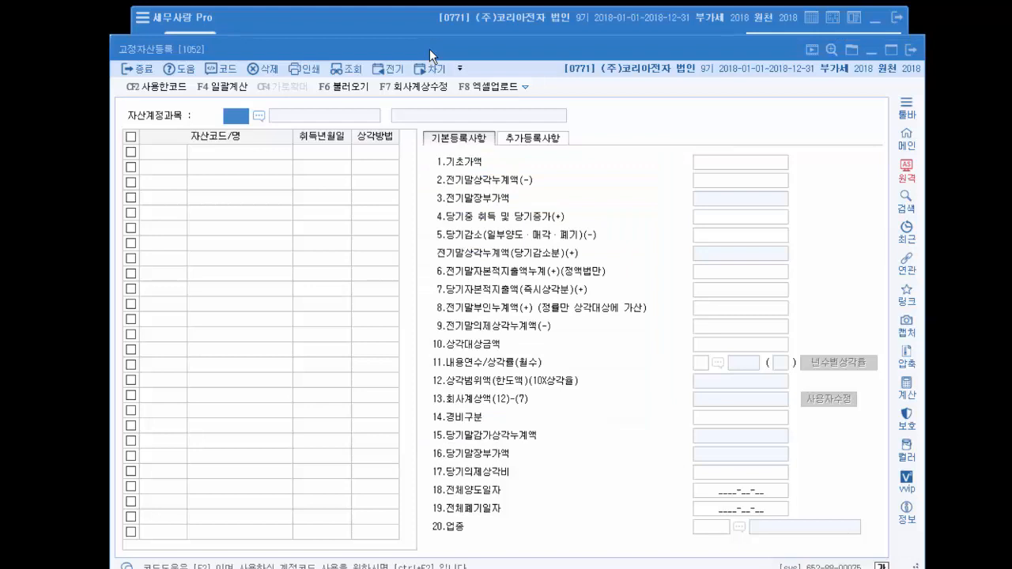
- List the fixed assets of all accounts and search the account code list for 차 to find the vehicle account
{"action": "key", "text": "Return"}
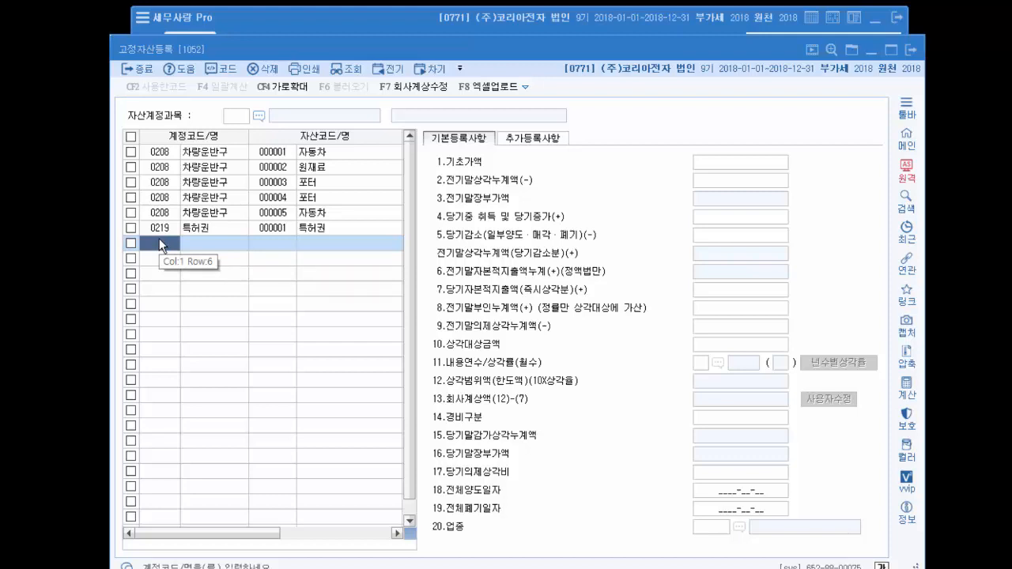
{"action": "key", "text": "F2"}
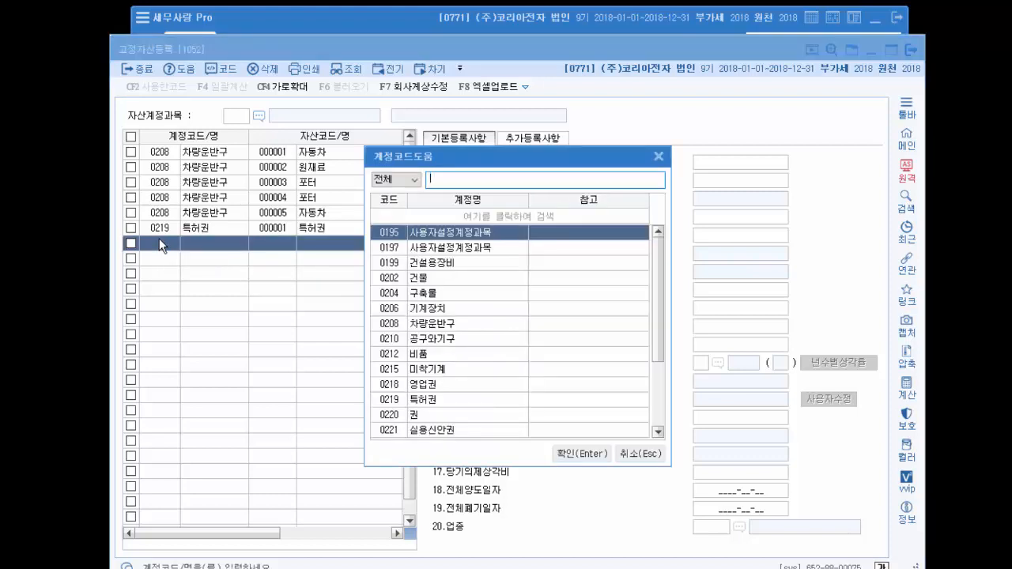
{"action": "type", "text": "차량"}
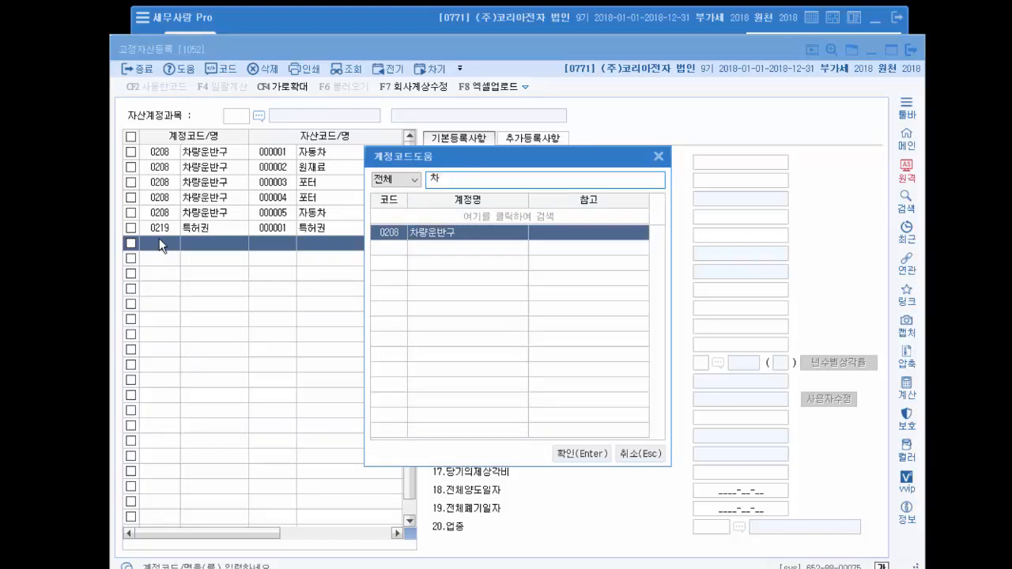
{"action": "key", "text": "Escape"}
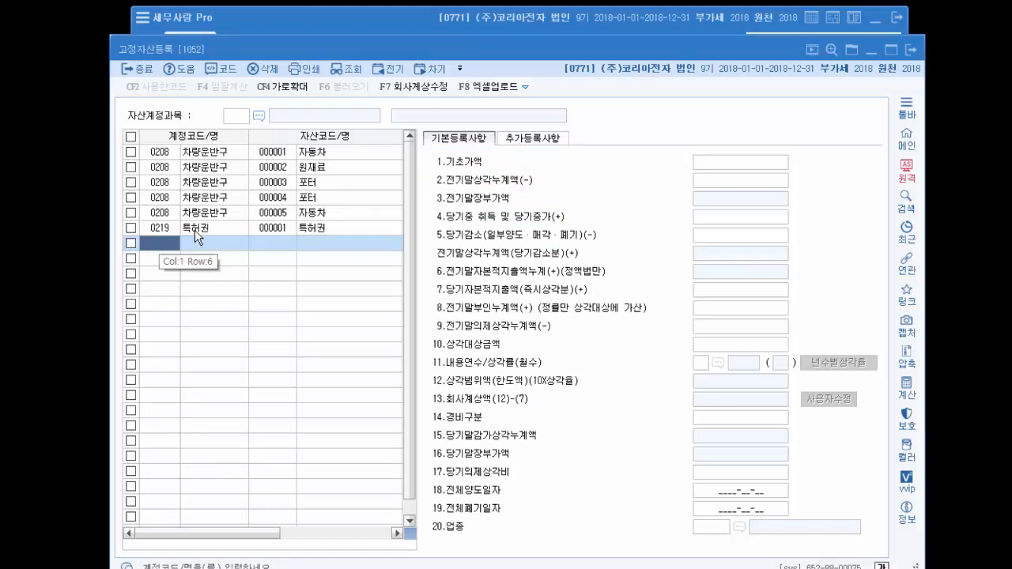
- Rename the asset 특허권 under account 0219 to 소프트
{"action": "left_click", "coordinate": [264, 230]}
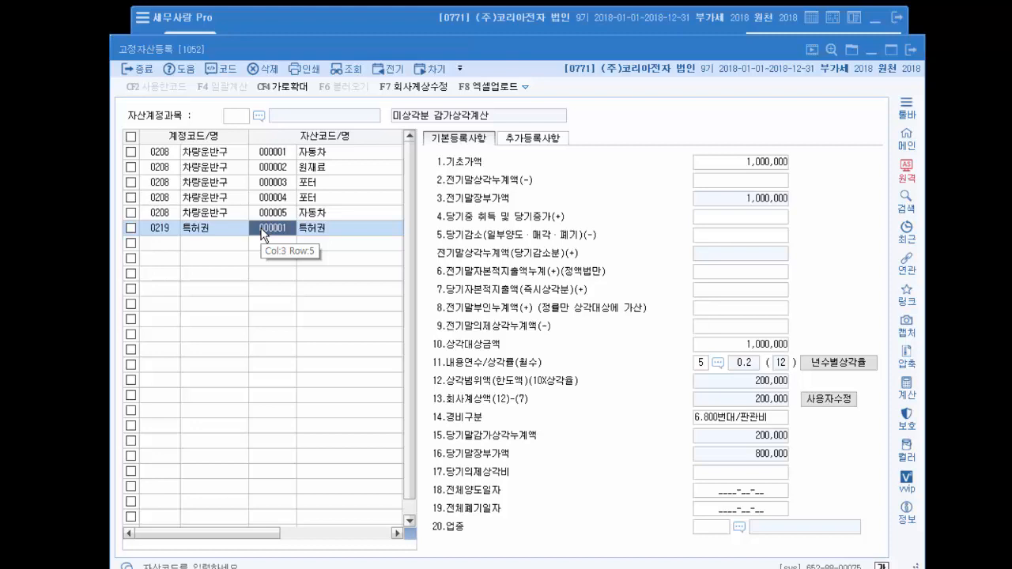
{"action": "left_click", "coordinate": [326, 229]}
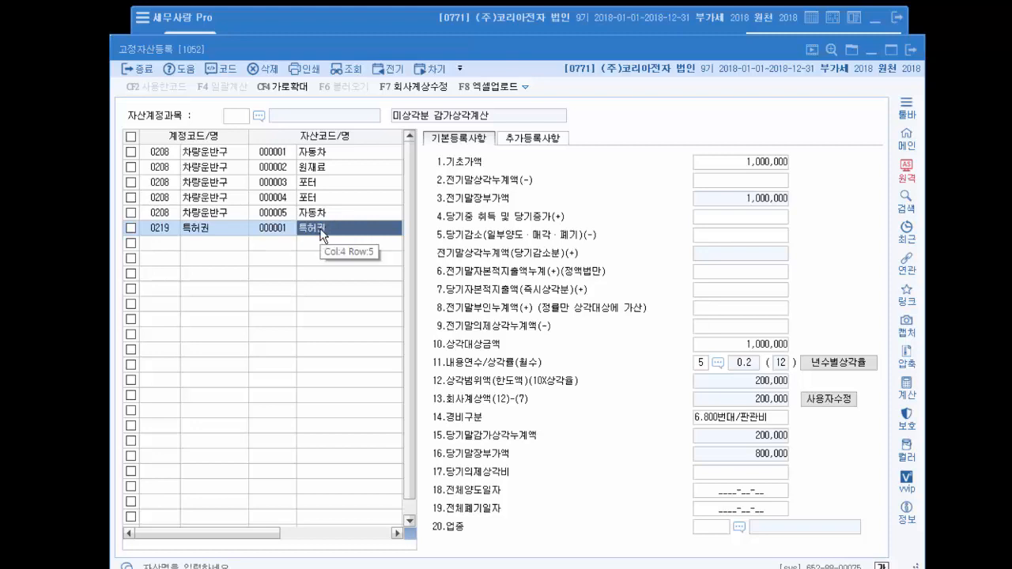
{"action": "left_click", "coordinate": [322, 232]}
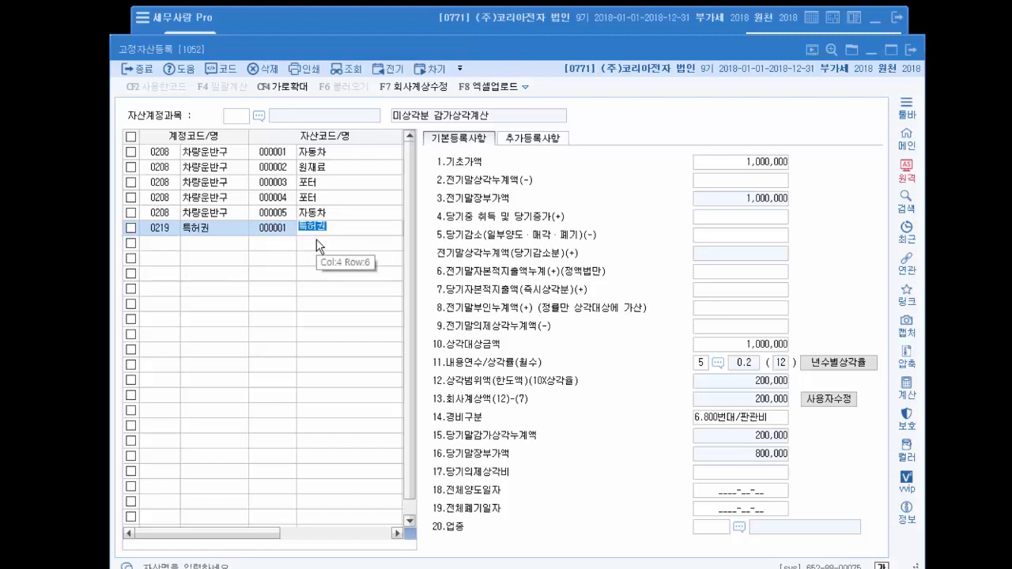
{"action": "type", "text": "소ㅍ트"}
{"action": "key", "text": "Return"}
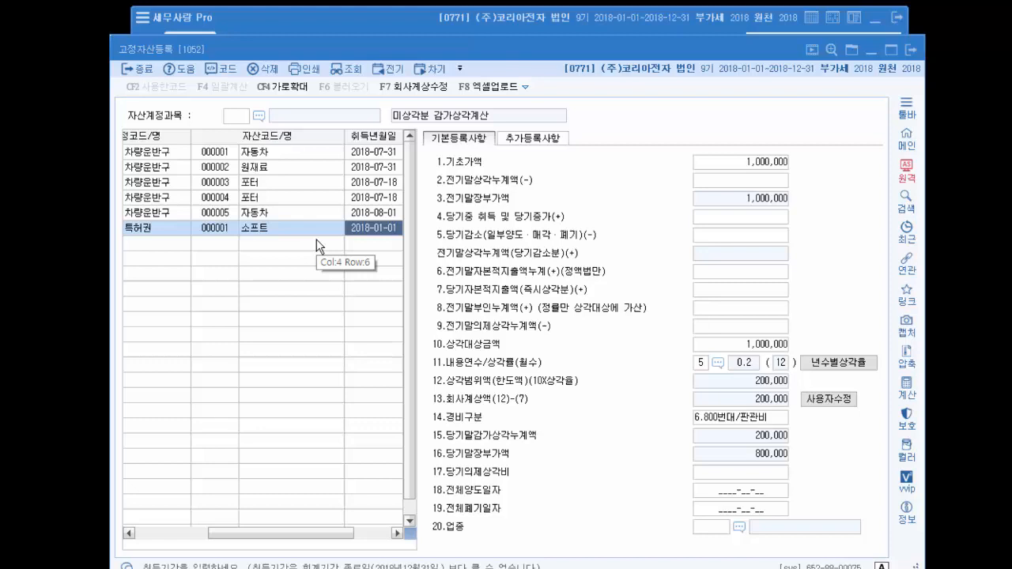
- Check the account code, acquisition date and depreciation method of the 소프트 asset
{"action": "left_click_drag", "start_coordinate": [277, 533], "coordinate": [142, 533]}
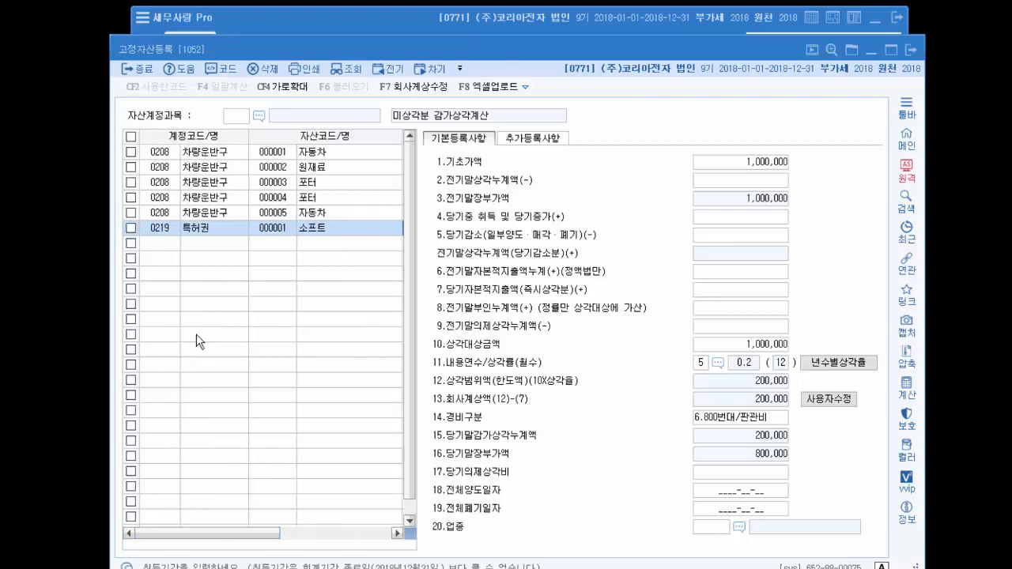
{"action": "left_click", "coordinate": [160, 229]}
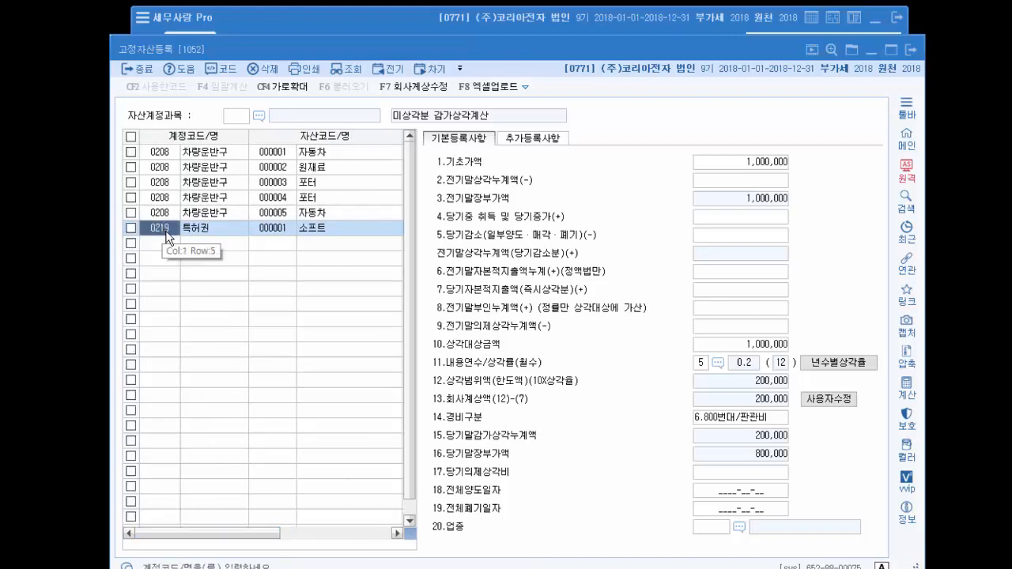
{"action": "left_click_drag", "start_coordinate": [249, 534], "coordinate": [368, 533]}
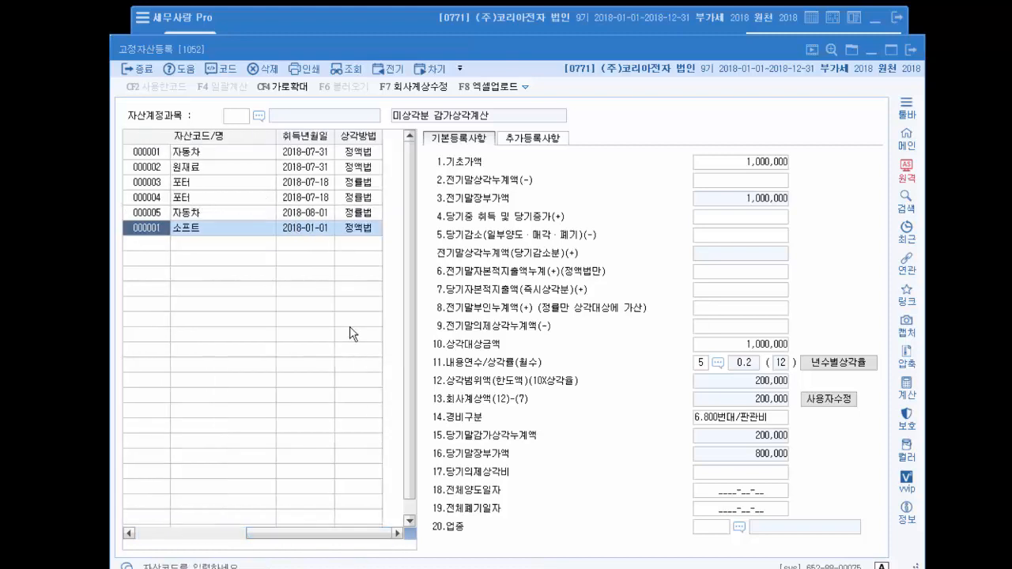
{"action": "left_click", "coordinate": [316, 230]}
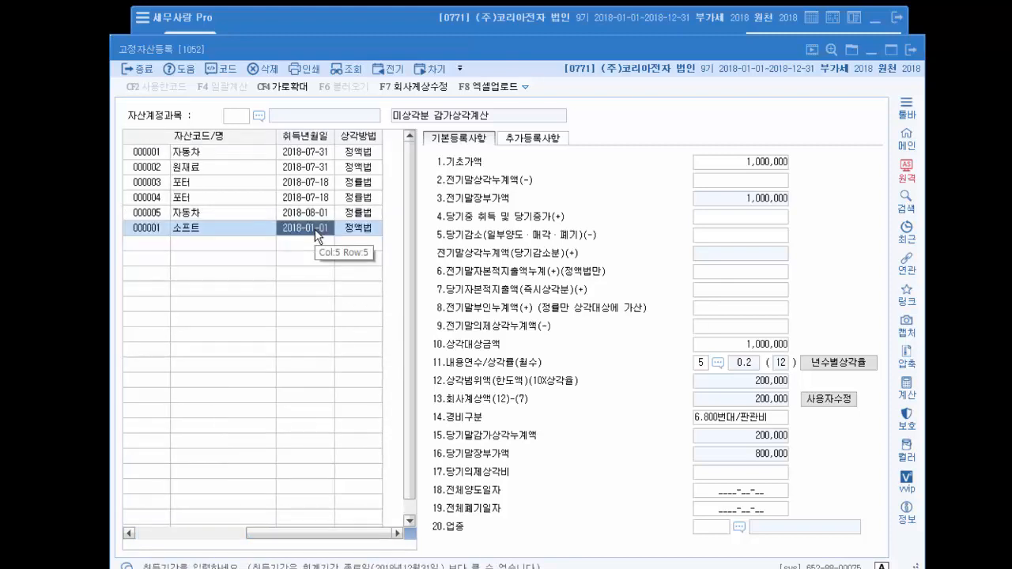
{"action": "left_click", "coordinate": [367, 231]}
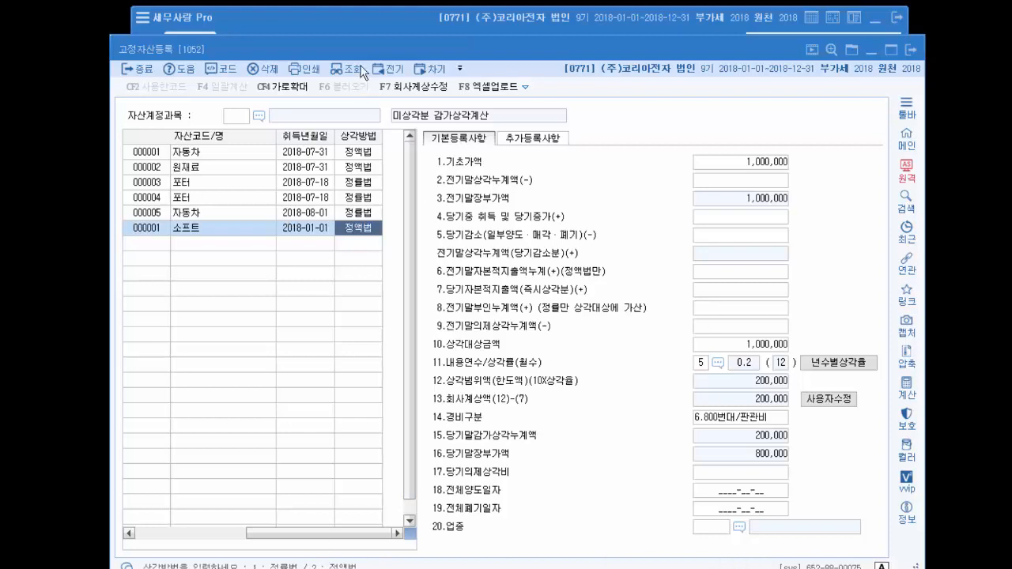
- Open 환경등록, check the accounting default depreciation method for tangible assets other than buildings, and return to the asset register
{"action": "left_click", "coordinate": [364, 24]}
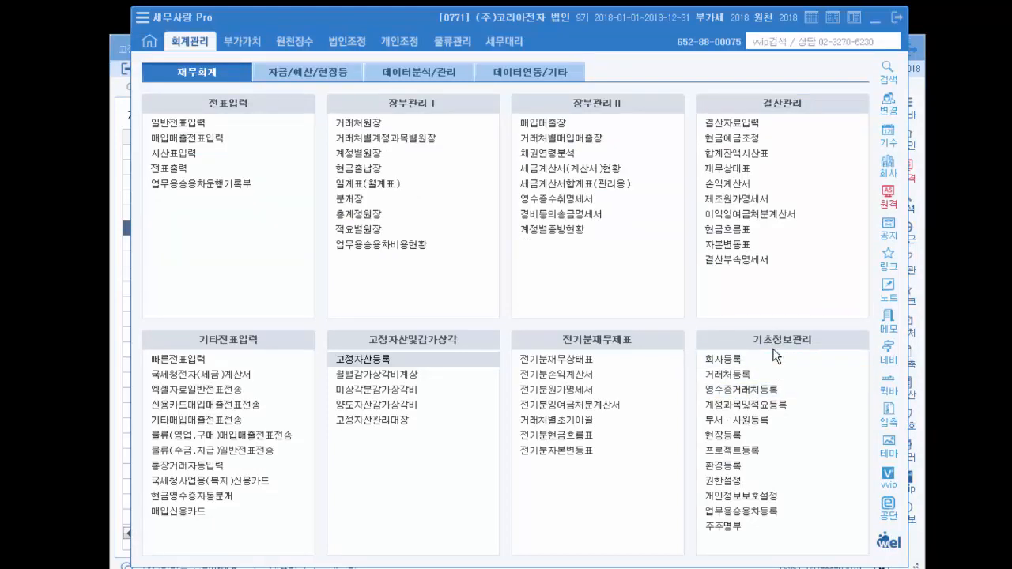
{"action": "left_click", "coordinate": [752, 468]}
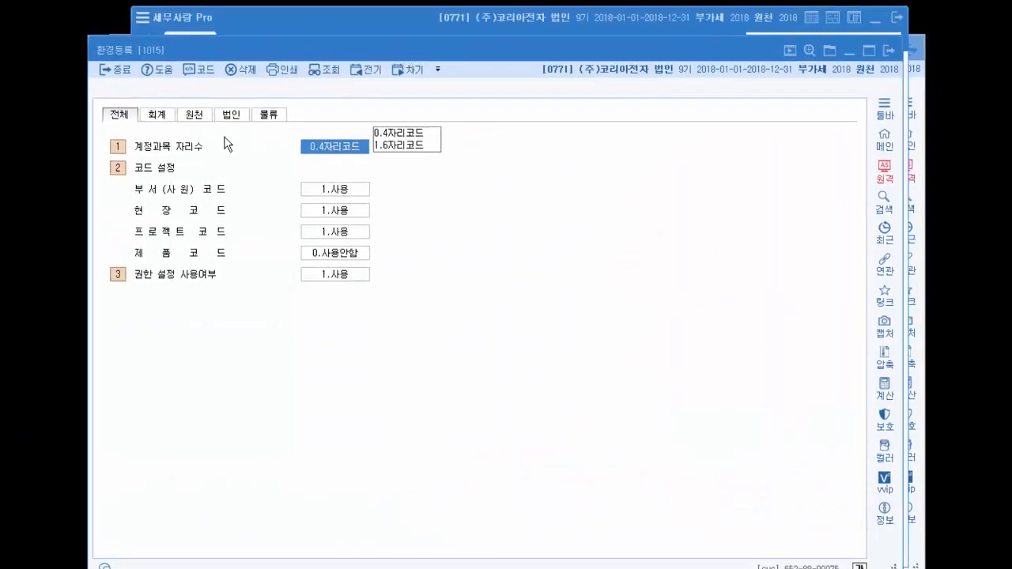
{"action": "left_click", "coordinate": [157, 115]}
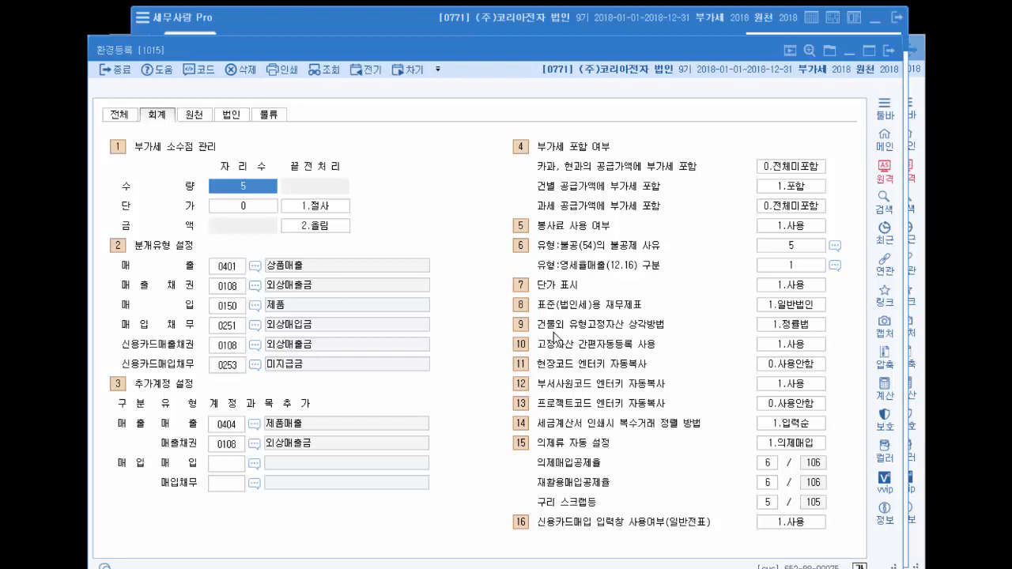
{"action": "left_click", "coordinate": [791, 326]}
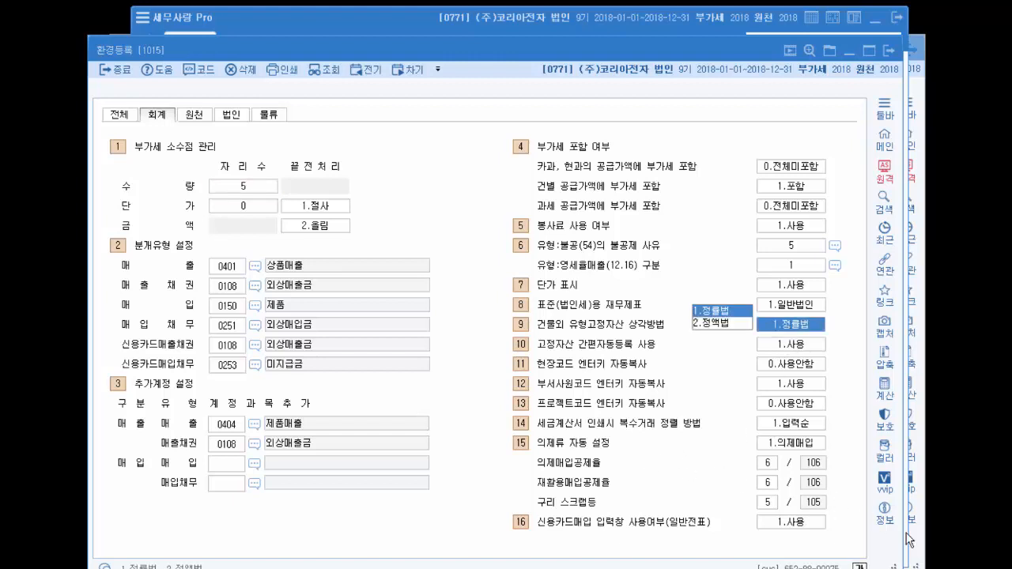
{"action": "left_click", "coordinate": [889, 53]}
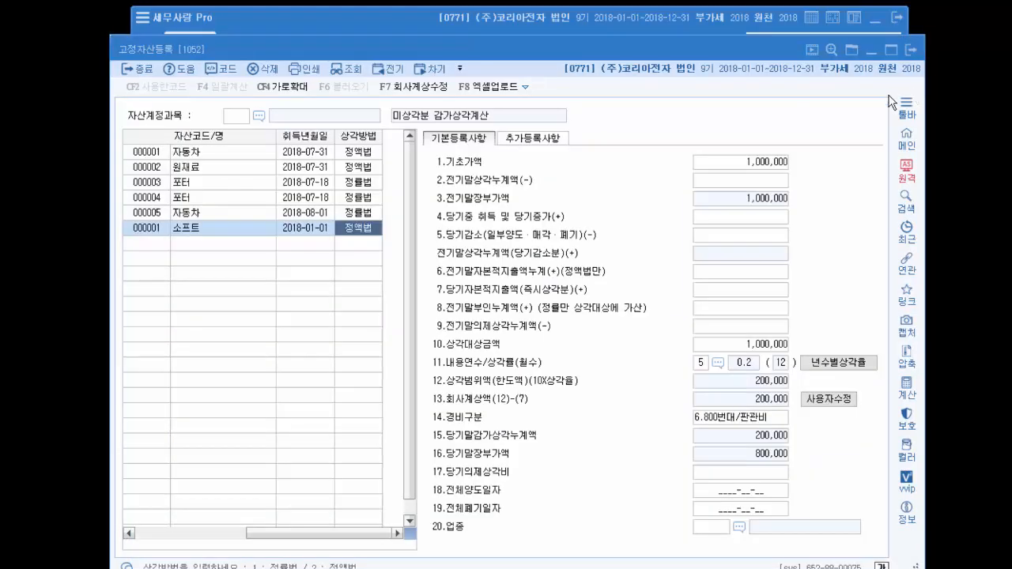
- Examine the base value (기초가액) and prior-year accumulated depreciation (전기말상각누계액) of the 자동차 asset 000005
{"action": "left_click", "coordinate": [369, 211]}
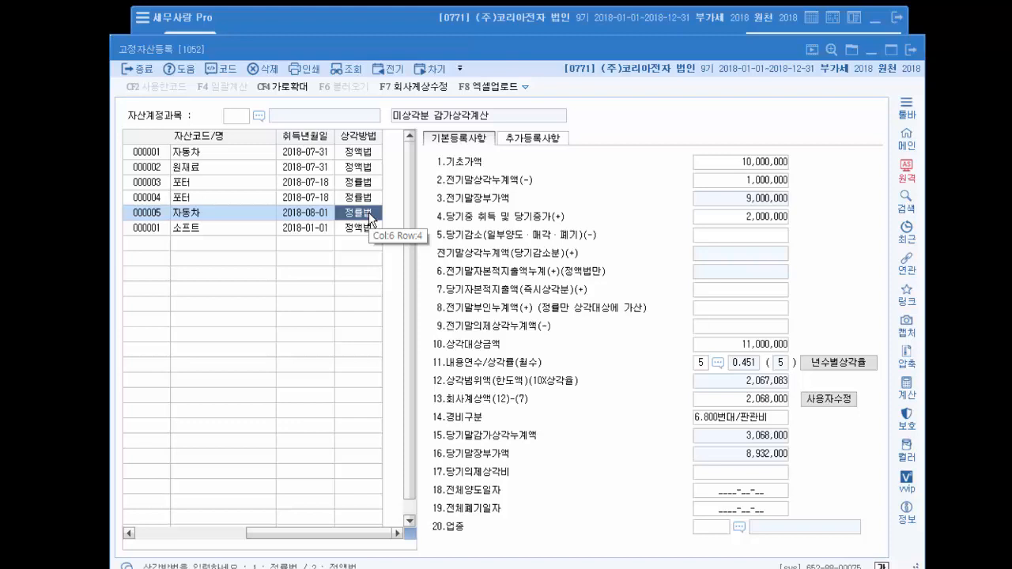
{"action": "left_click", "coordinate": [725, 161]}
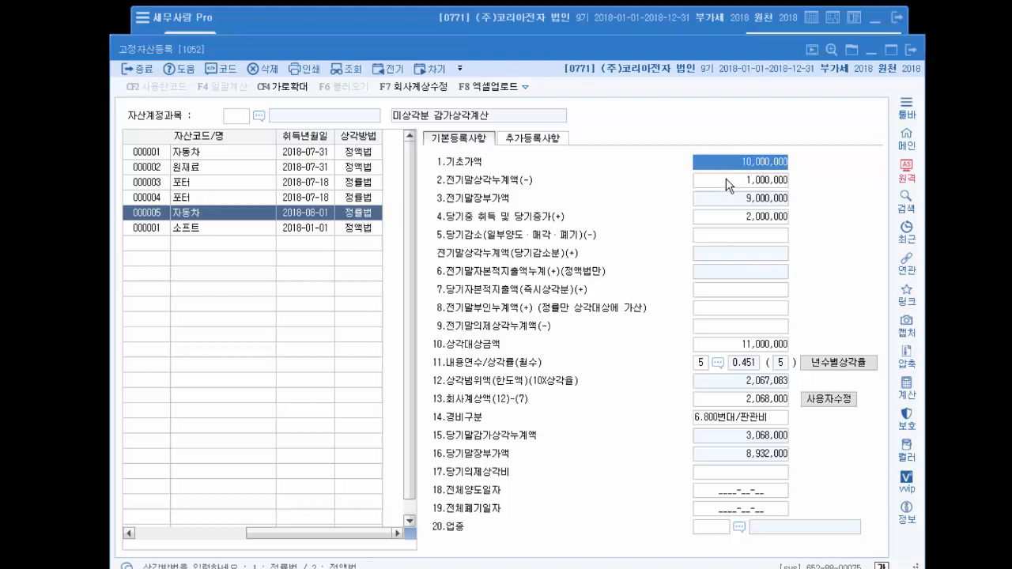
{"action": "left_click", "coordinate": [726, 179]}
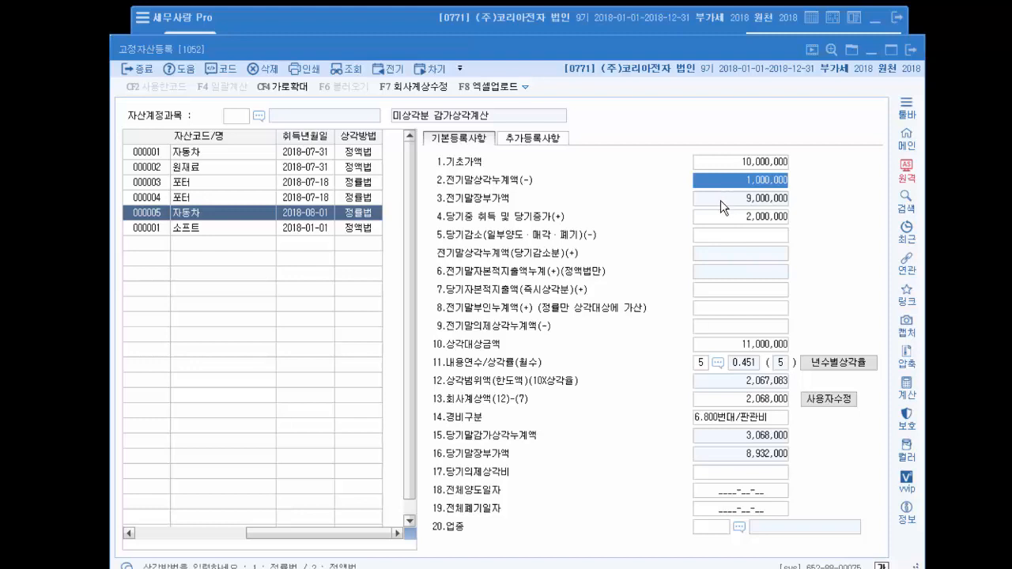
{"action": "left_click", "coordinate": [746, 157]}
{"action": "left_click", "coordinate": [744, 175]}
{"action": "key", "text": "Return"}
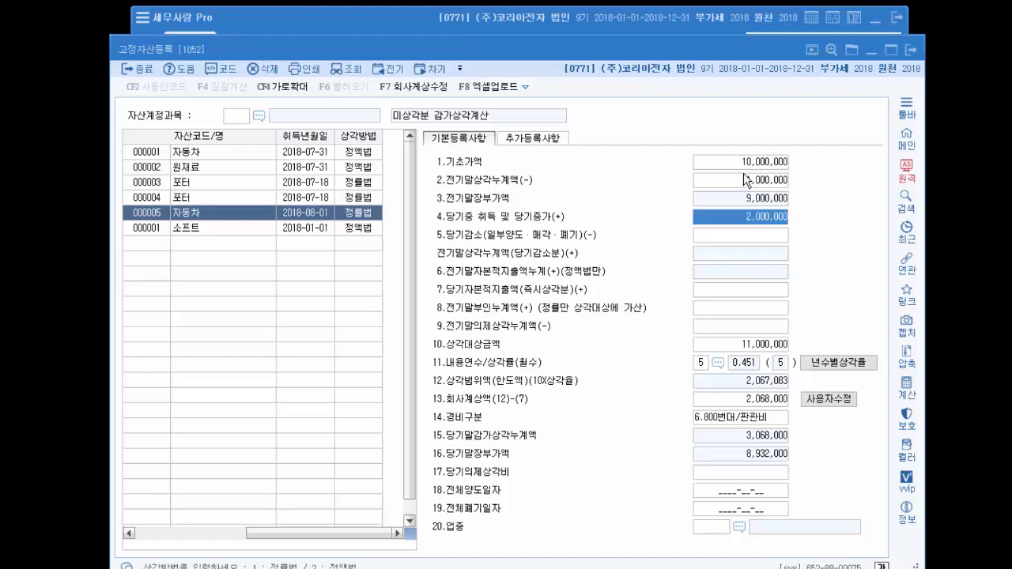
- Compare the 자동차 asset's base value with its current-year acquisition (당기중 취득 및 당기증가) and reach the current-year decrease entry
{"action": "left_click", "coordinate": [750, 165]}
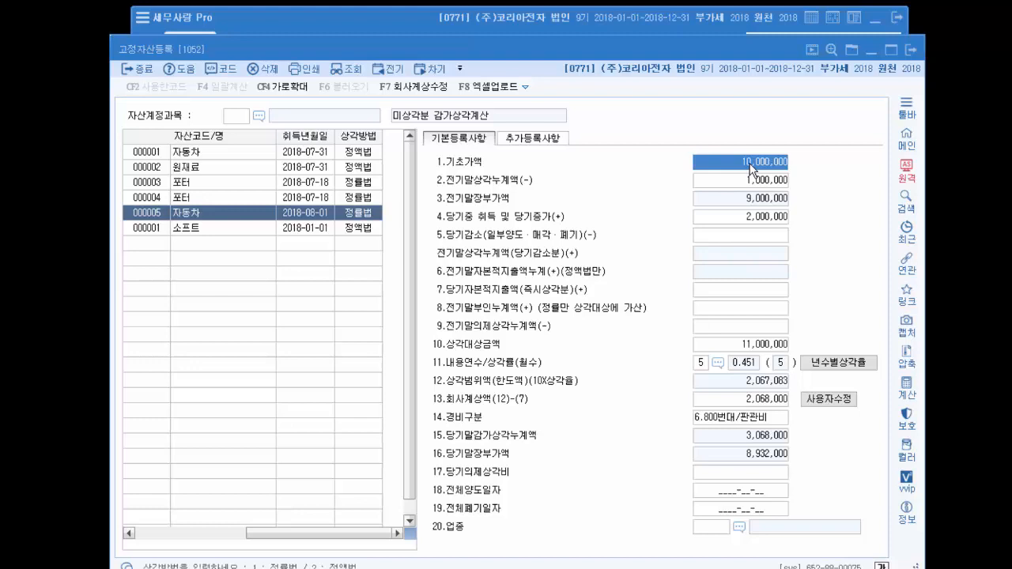
{"action": "left_click", "coordinate": [755, 218]}
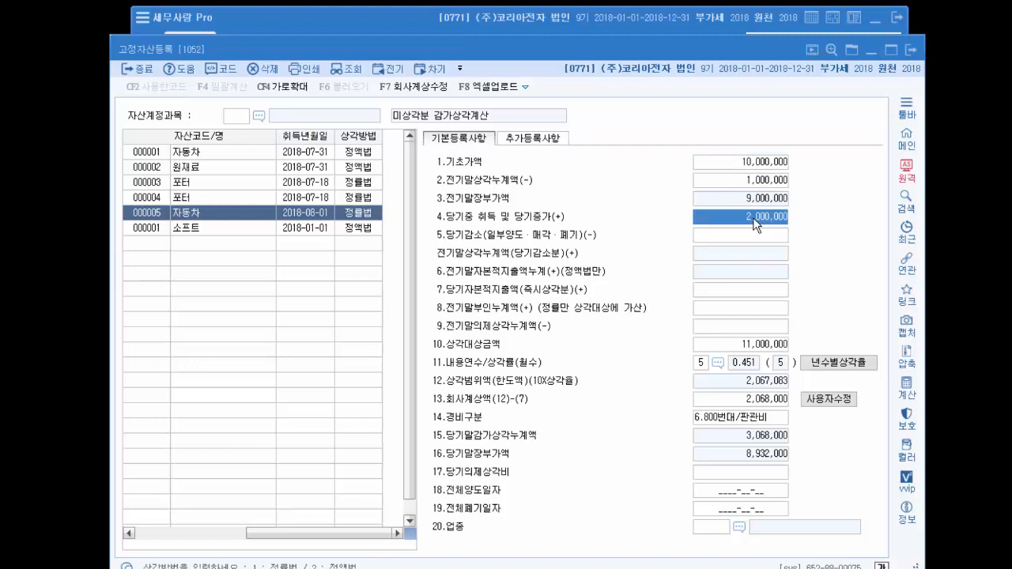
{"action": "left_click", "coordinate": [773, 167]}
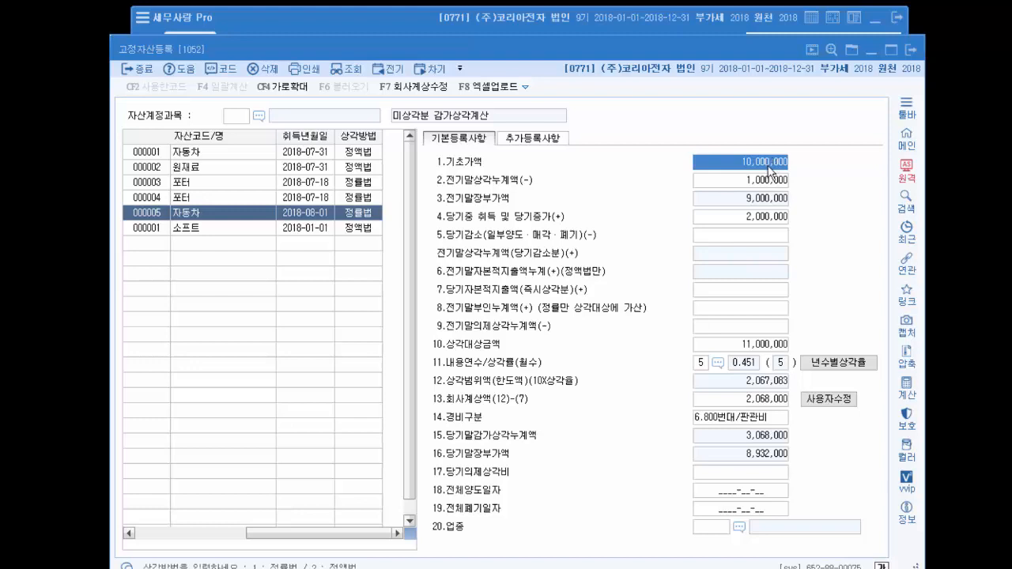
{"action": "left_click", "coordinate": [752, 218]}
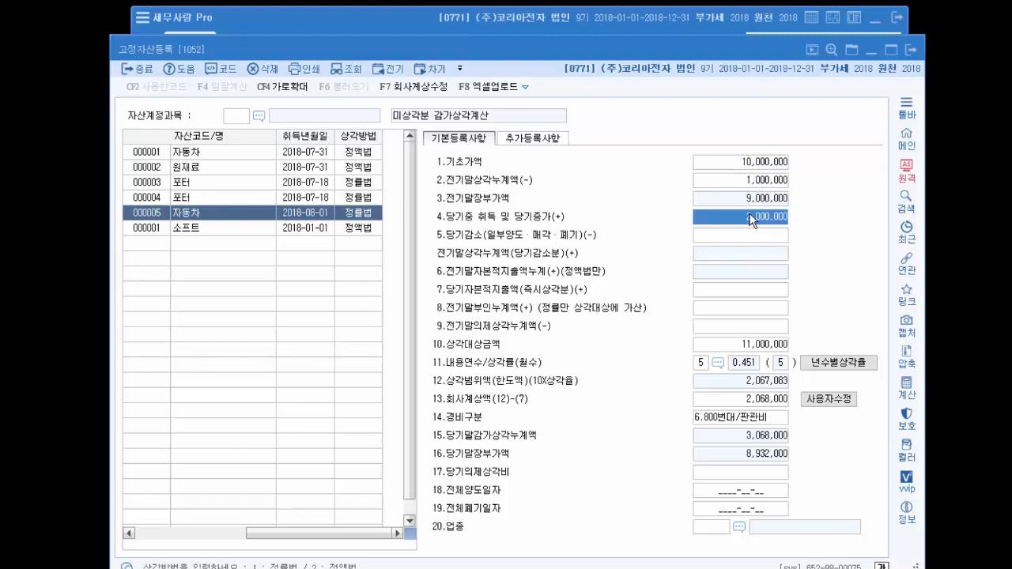
{"action": "key", "text": "Return"}
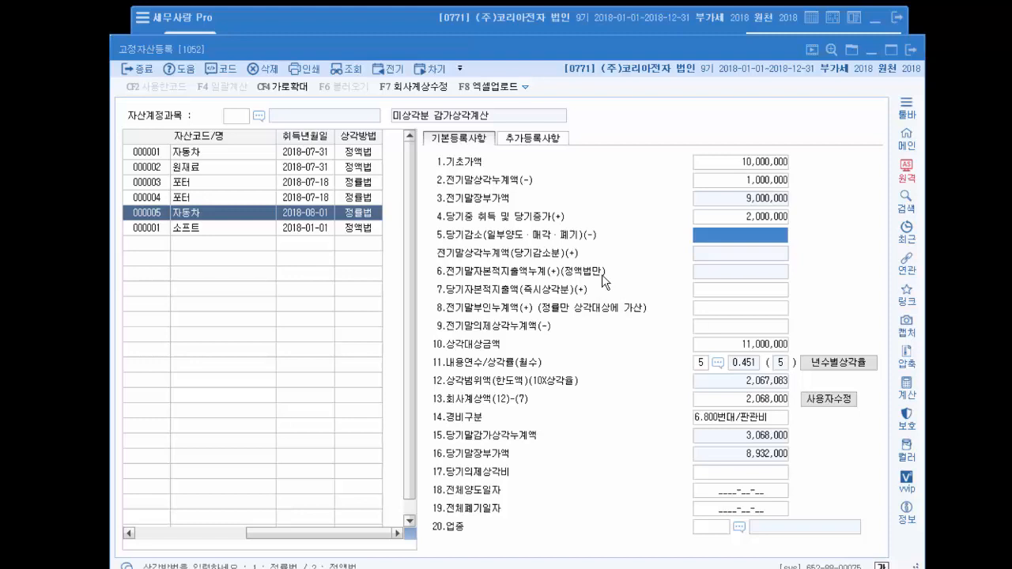
- Enter 11 as the prior-year accumulated capital expenditure (전기말자본적지출액누계) of the 소프트 asset
{"action": "left_click", "coordinate": [369, 229]}
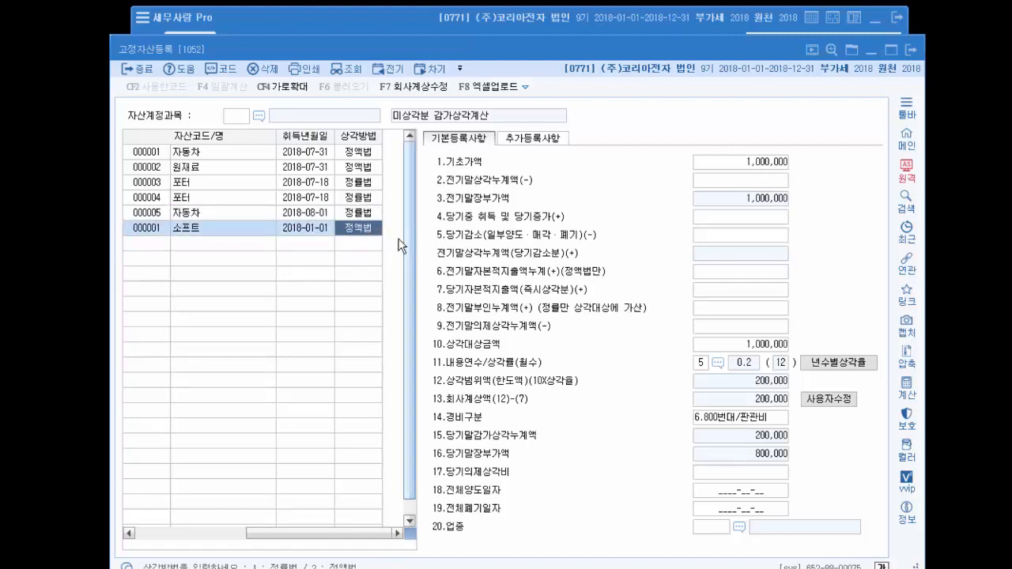
{"action": "left_click", "coordinate": [719, 277]}
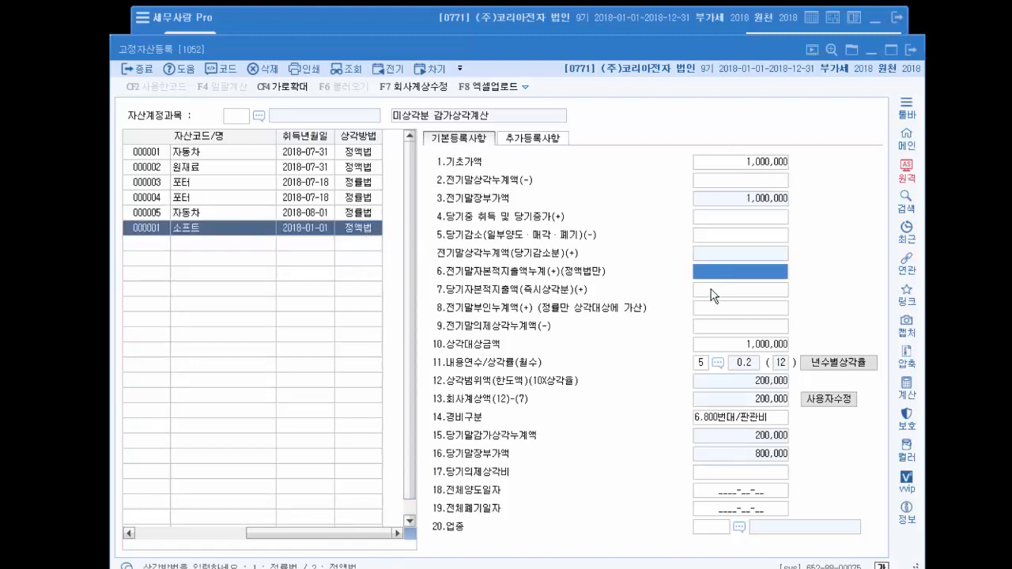
{"action": "key", "text": "space"}
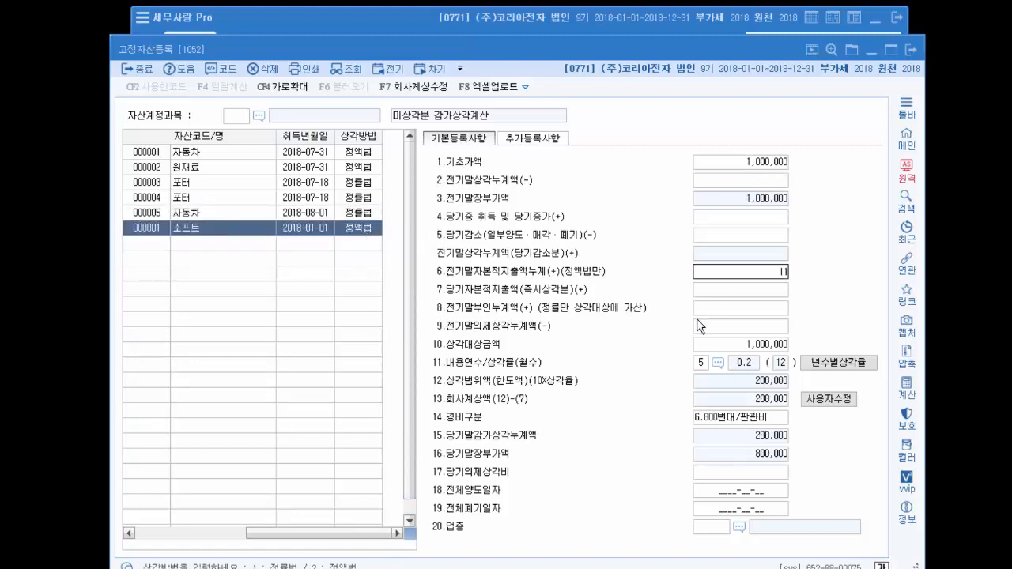
- Examine the current-year capital expenditure, prior-year disallowed depreciation and prior-year deemed depreciation entries of the 자동차 asset 000005
{"action": "left_click", "coordinate": [361, 214]}
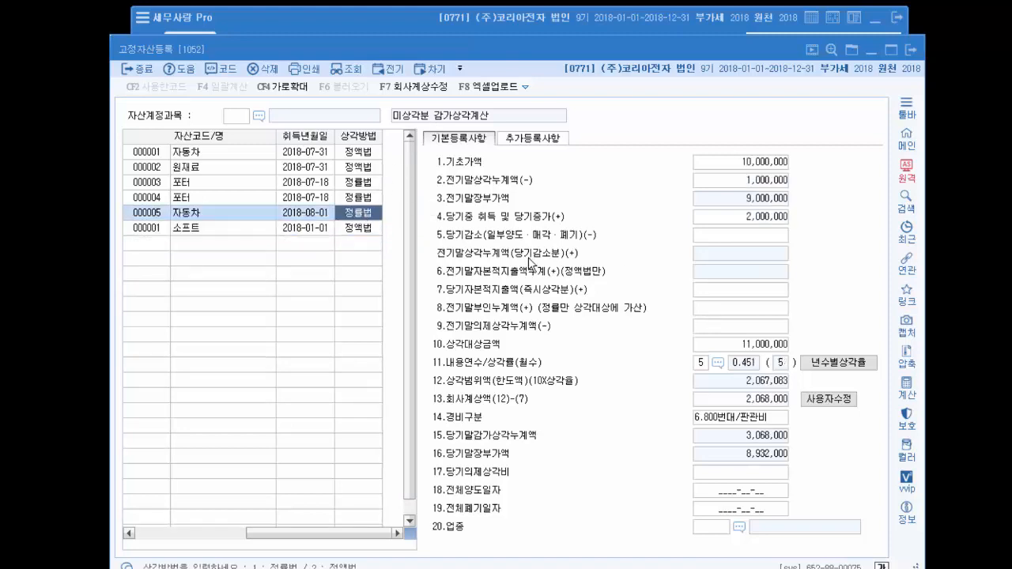
{"action": "left_click", "coordinate": [717, 309]}
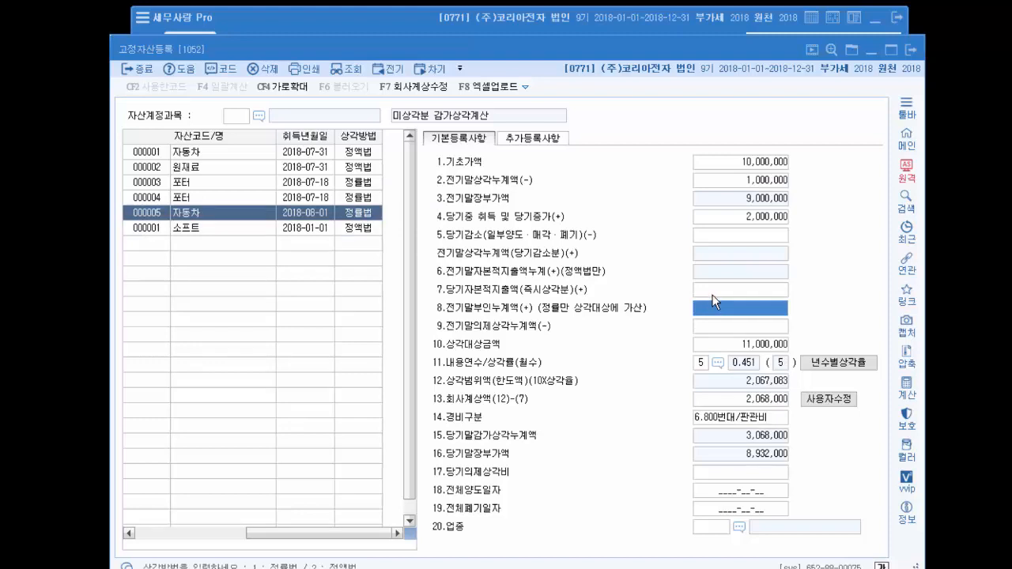
{"action": "left_click", "coordinate": [712, 293]}
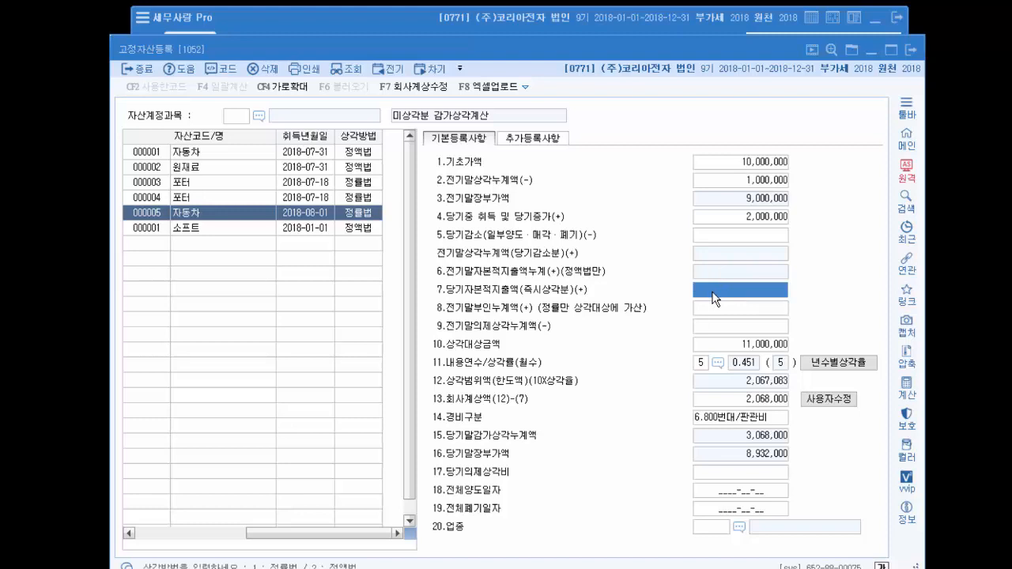
{"action": "left_click", "coordinate": [714, 312]}
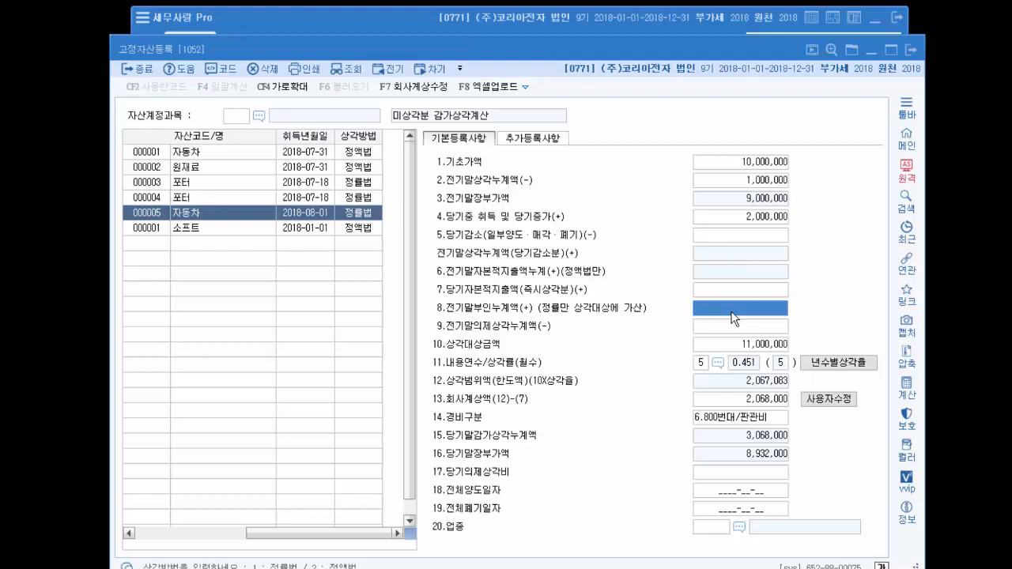
{"action": "key", "text": "Return"}
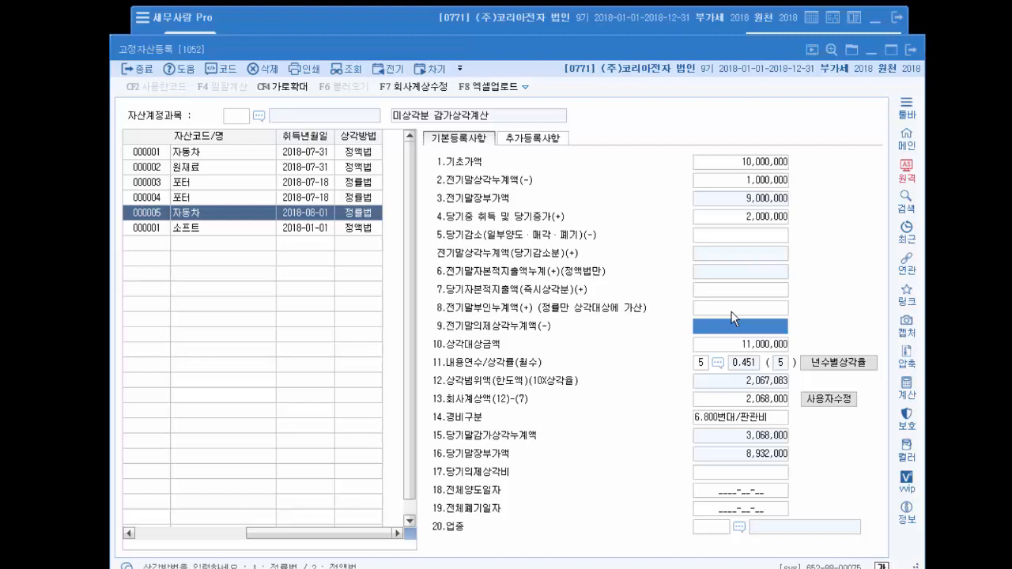
- Examine the depreciable amount (상각대상금액) of the 자동차 asset 000005 and look up the company's industry in the 업종별자산 standard useful-life table
{"action": "key", "text": "Return"}
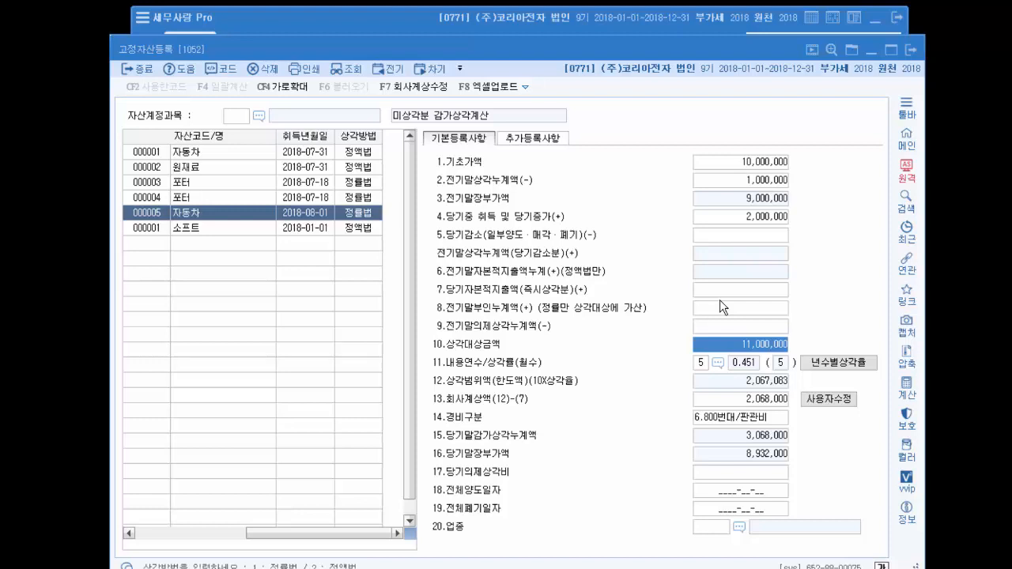
{"action": "key", "text": "Return"}
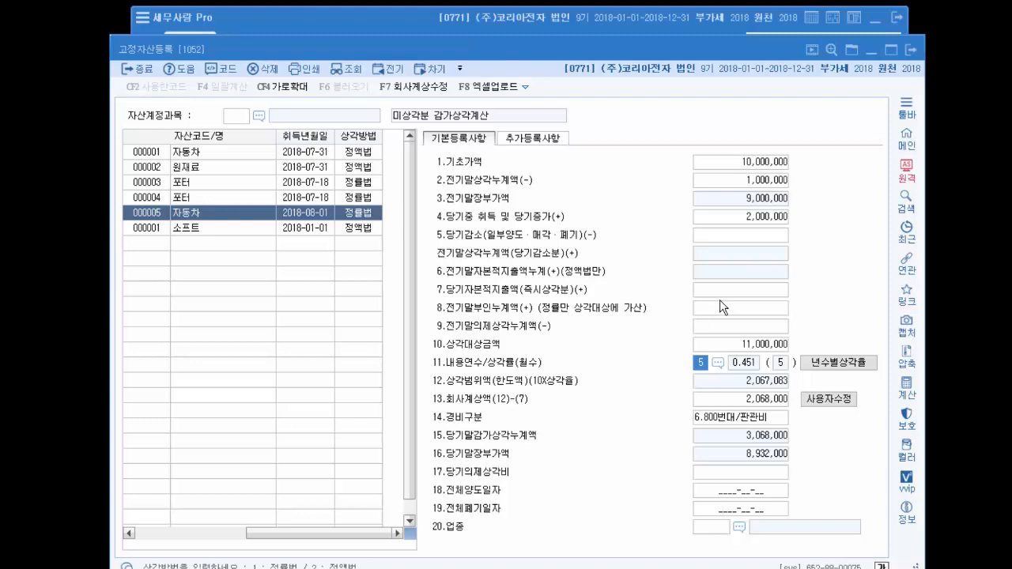
{"action": "key", "text": "F2"}
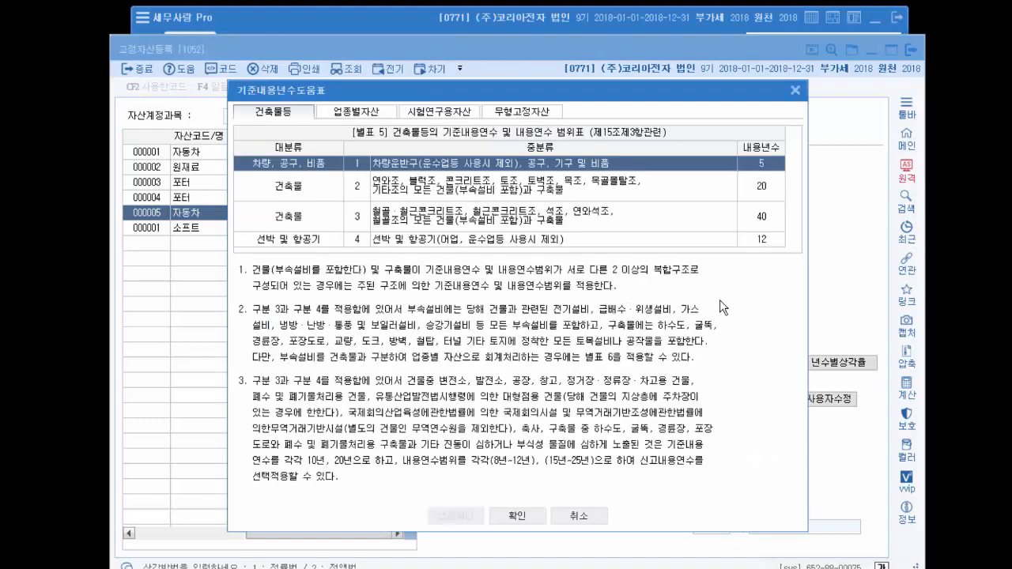
{"action": "left_click", "coordinate": [344, 115]}
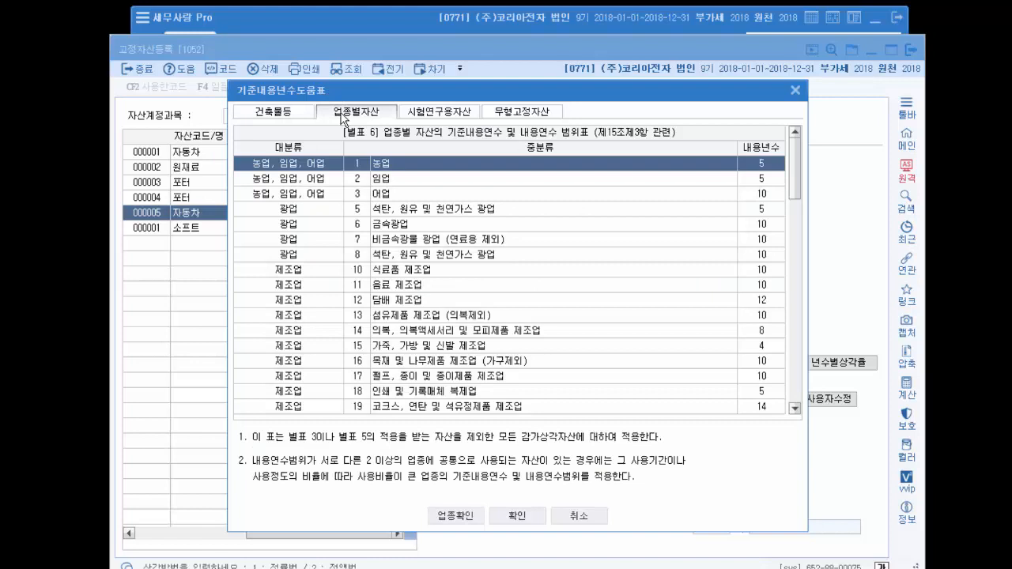
{"action": "left_click", "coordinate": [466, 515]}
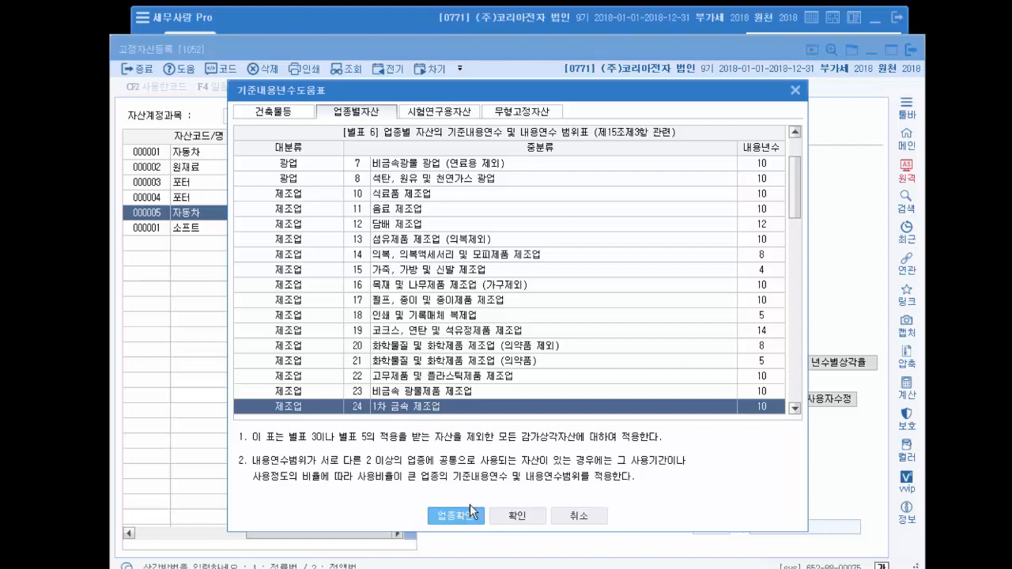
{"action": "left_click", "coordinate": [796, 90]}
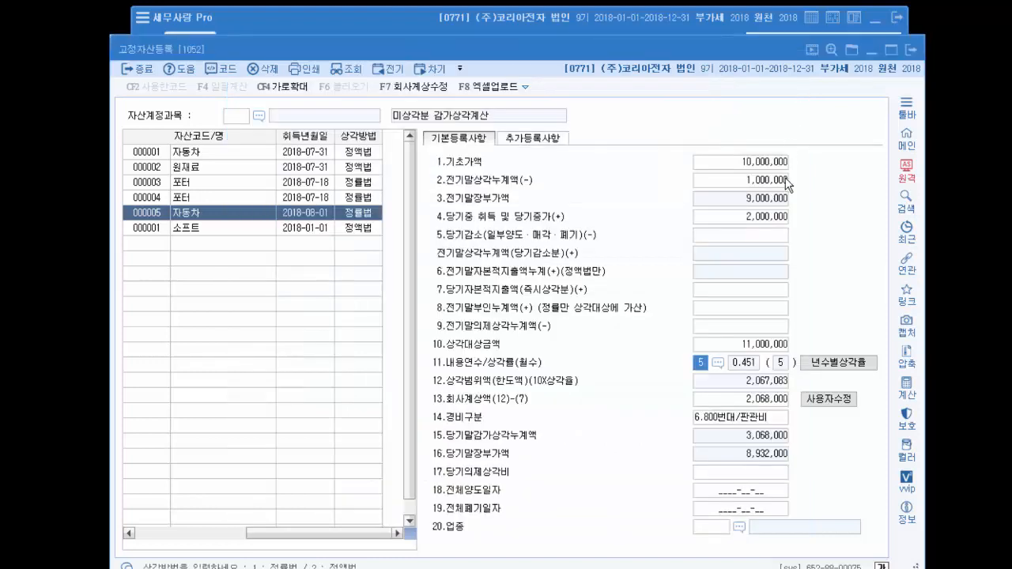
- Recalculate the 자동차 asset's company depreciation (회사계상액) from its useful life and override it with 2,000,000
{"action": "key", "text": "Return"}
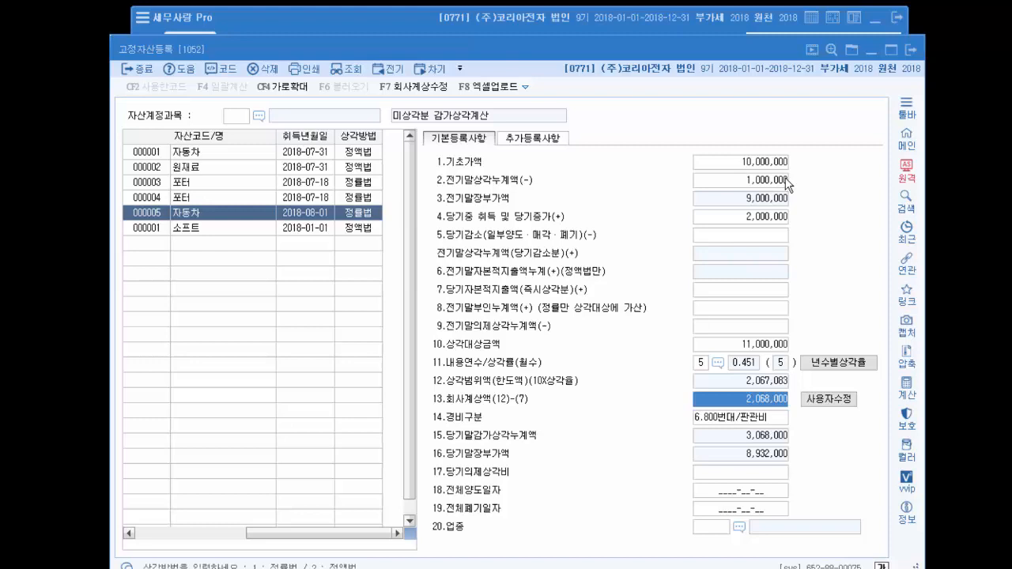
{"action": "left_click", "coordinate": [826, 400]}
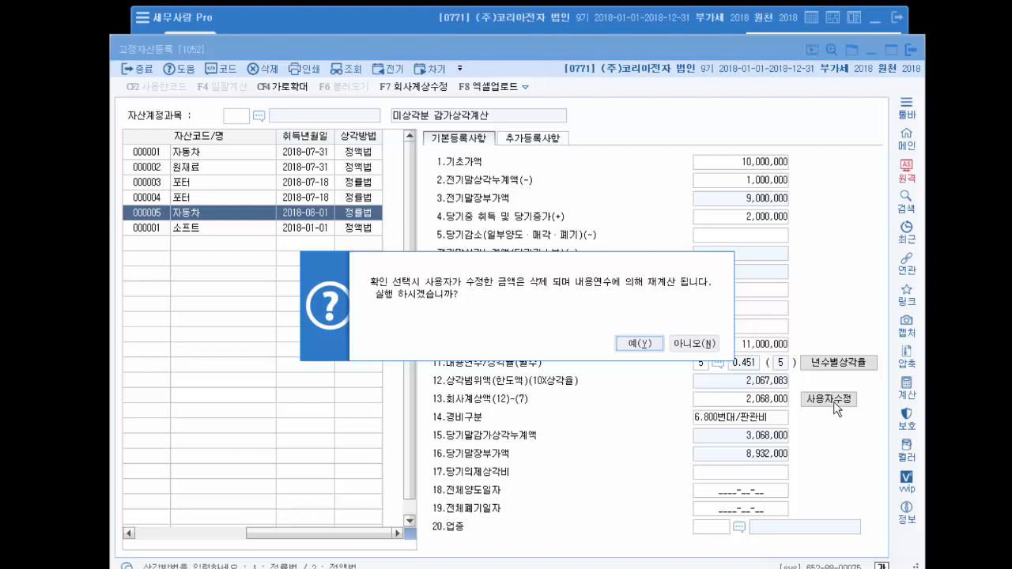
{"action": "left_click", "coordinate": [650, 348]}
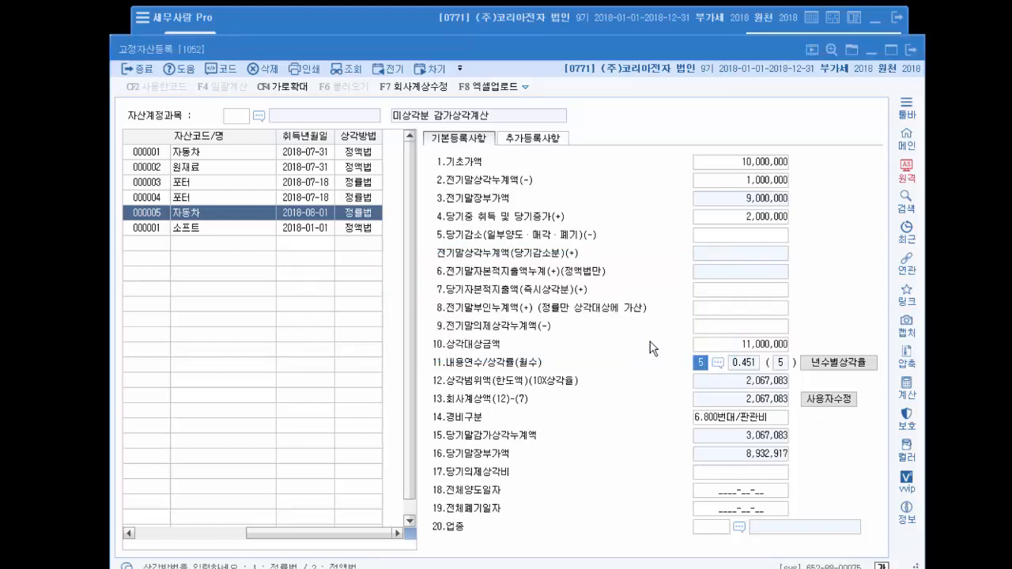
{"action": "left_click", "coordinate": [831, 400]}
{"action": "type", "text": "3000000"}
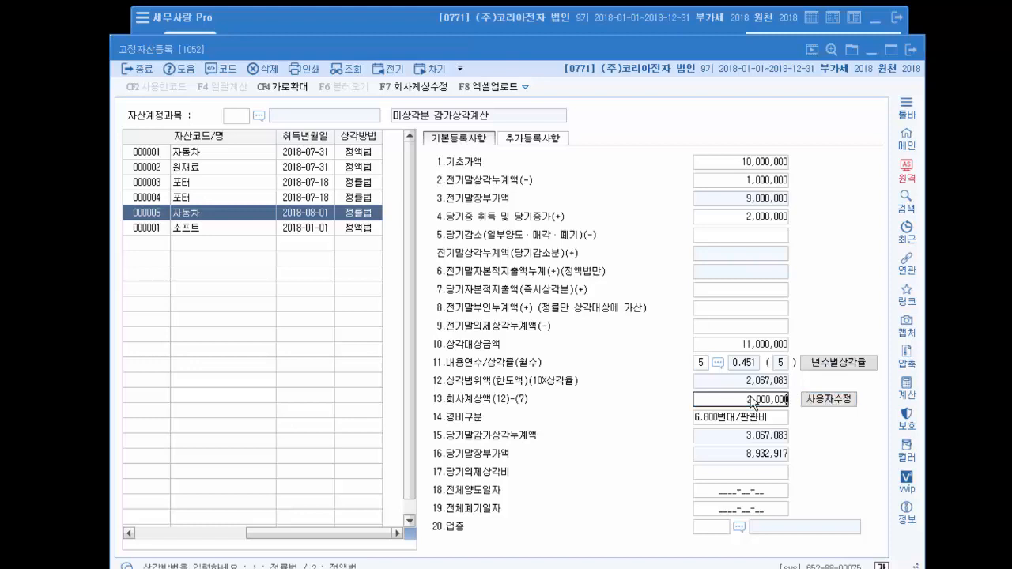
{"action": "key", "text": "Return"}
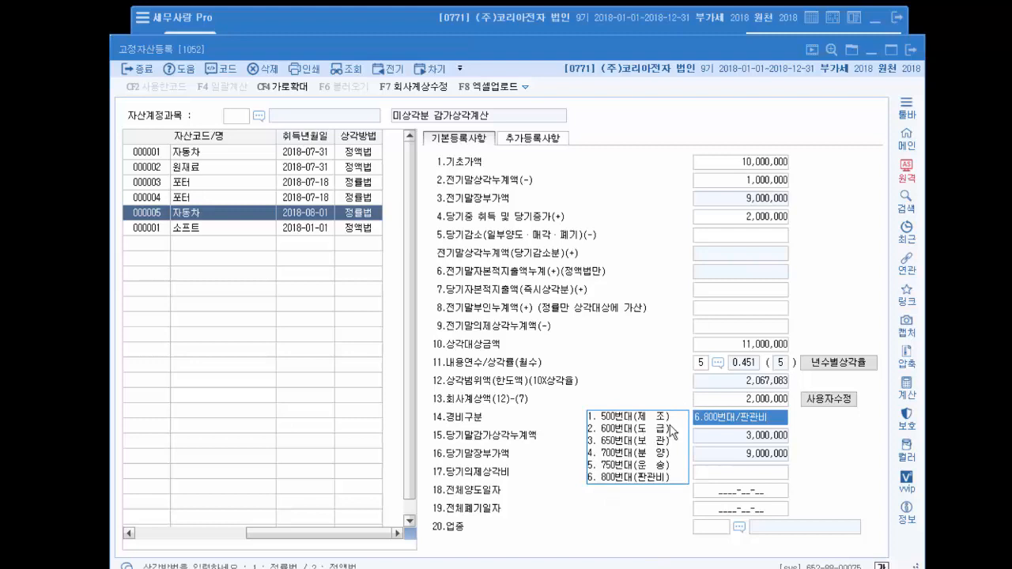
- Examine the current-year deemed depreciation, full transfer date and full disposal date entries and the industry code (업종) list of the 자동차 asset
{"action": "key", "text": "Return"}
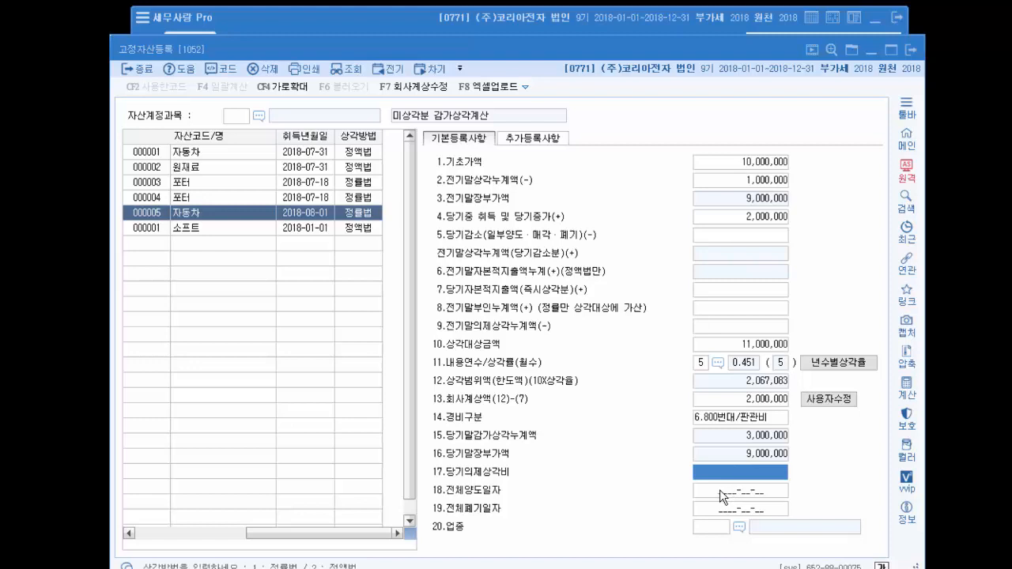
{"action": "left_click", "coordinate": [719, 490]}
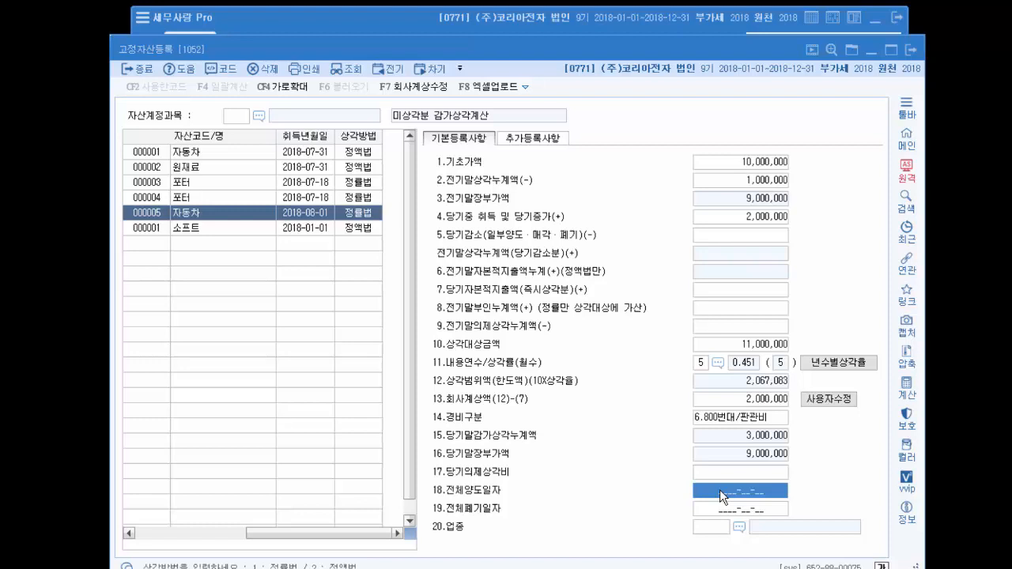
{"action": "key", "text": "Return"}
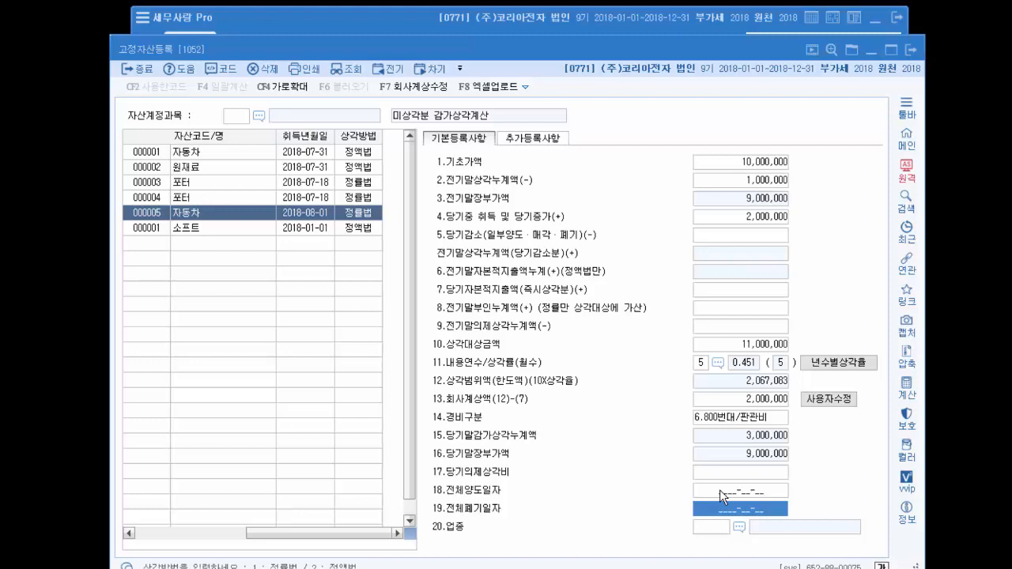
{"action": "key", "text": "Return"}
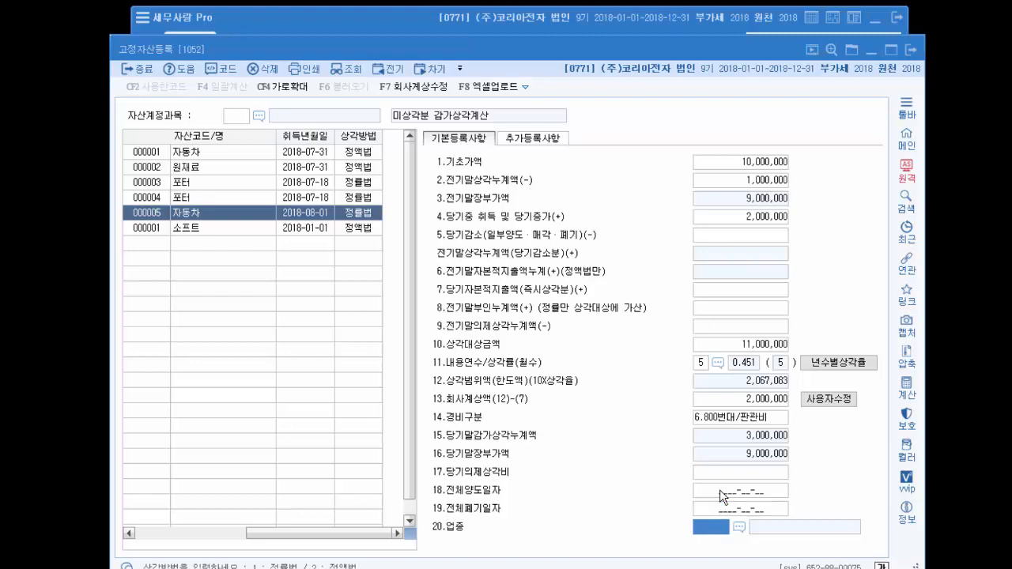
{"action": "left_click", "coordinate": [738, 527]}
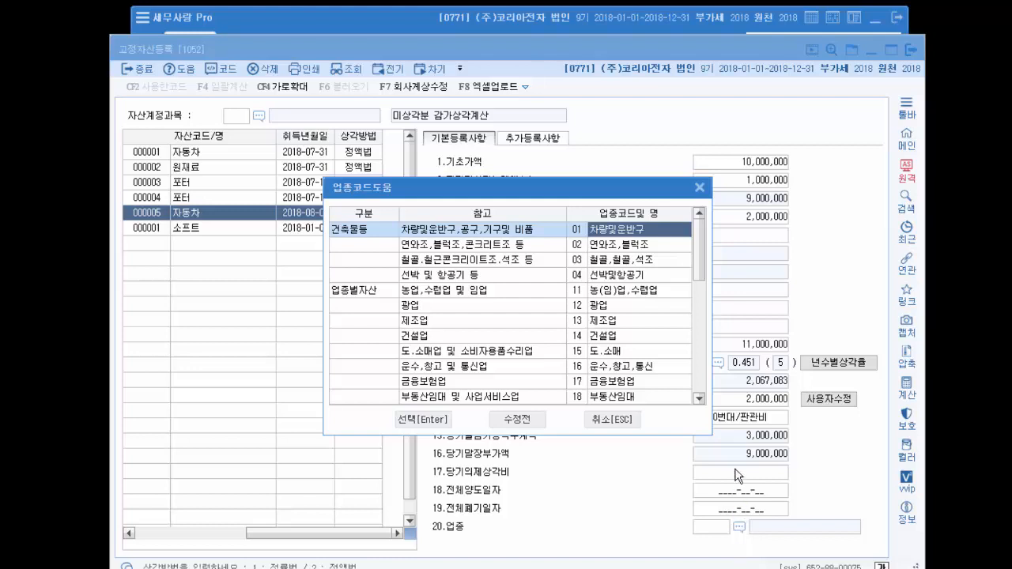
{"action": "left_click", "coordinate": [704, 189]}
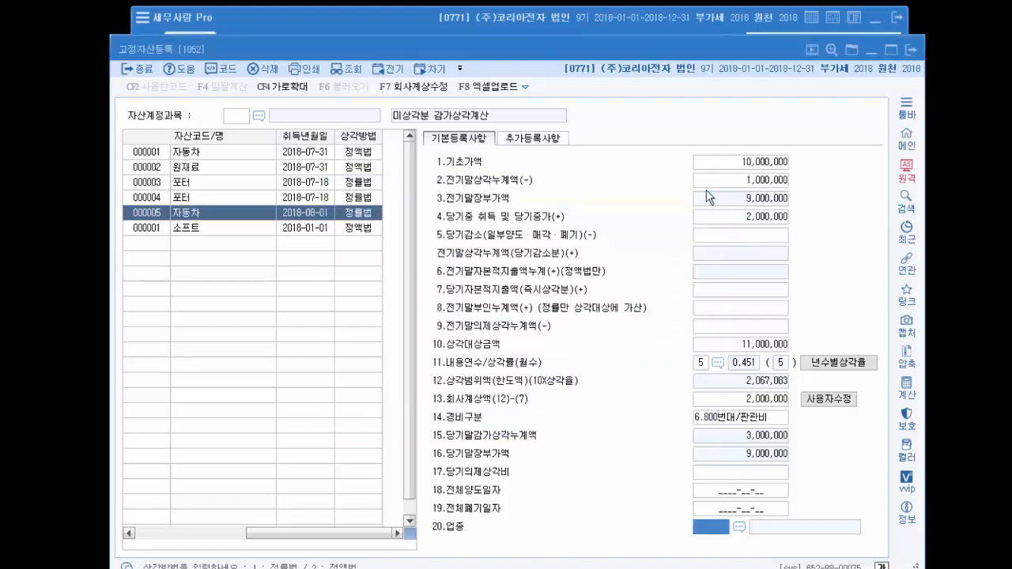
- Examine the department code list and site code entry in the additional registration details (추가등록사항), and check the main menu's basic information items
{"action": "left_click", "coordinate": [546, 138]}
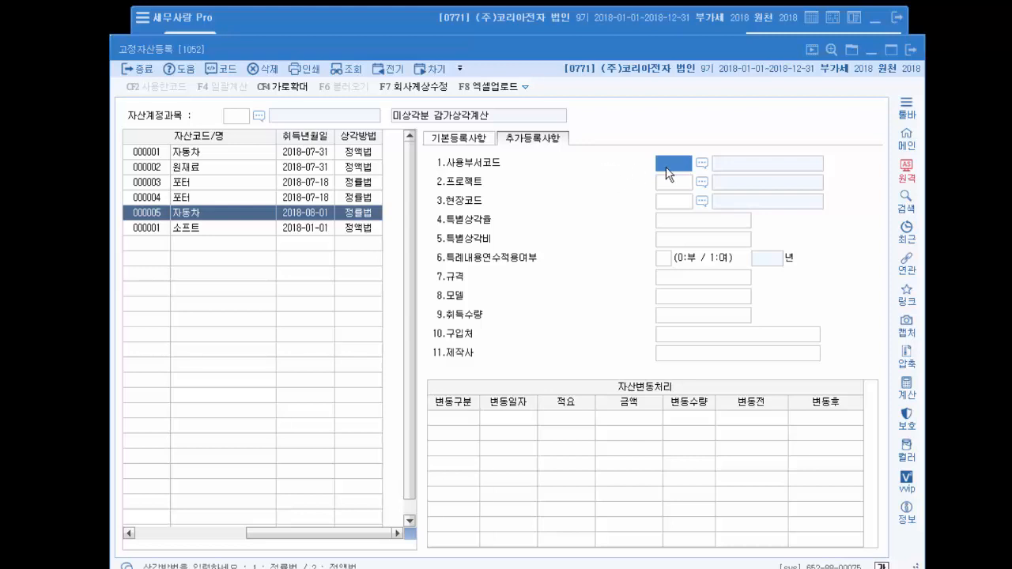
{"action": "key", "text": "F2"}
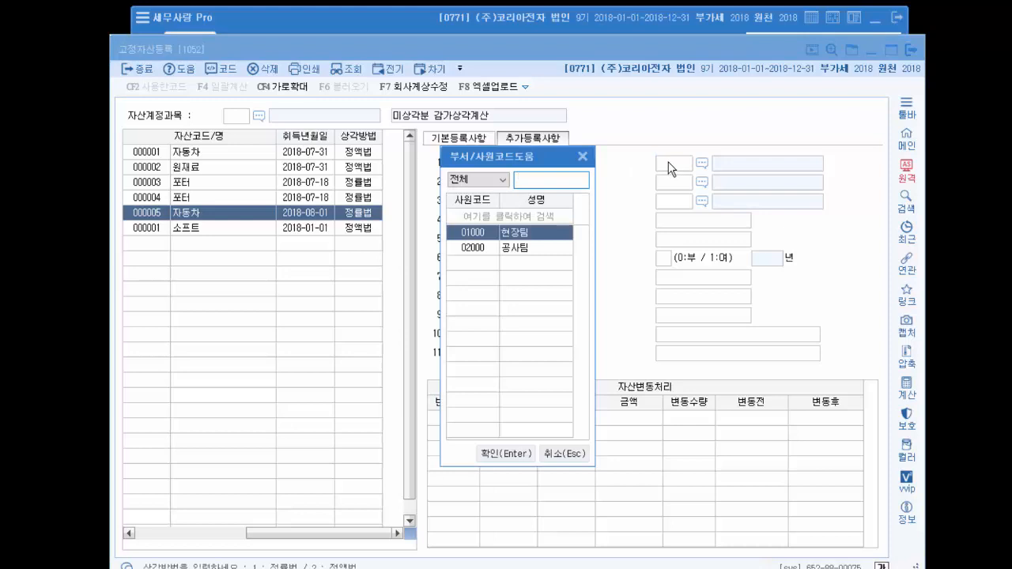
{"action": "left_click", "coordinate": [584, 158]}
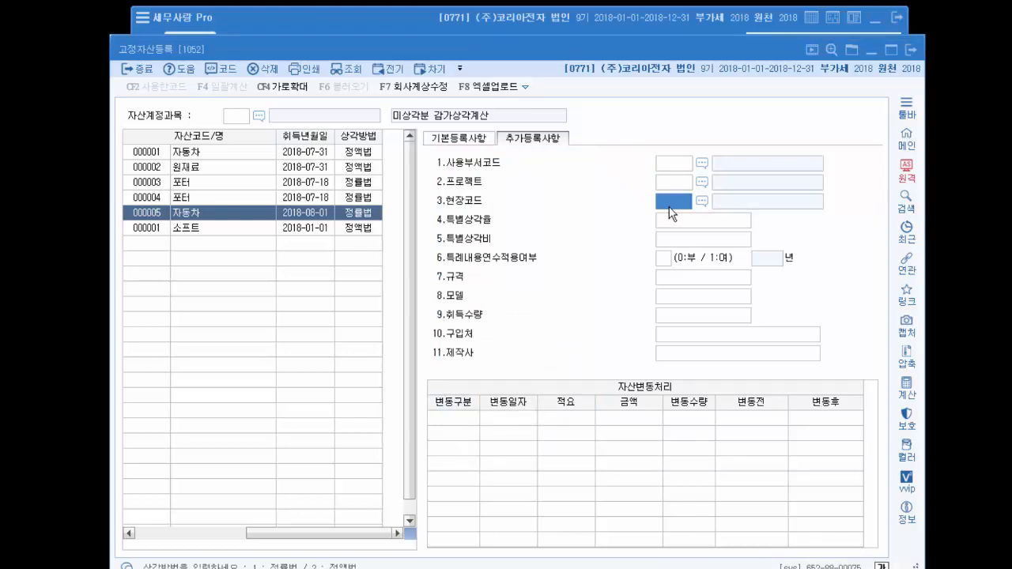
{"action": "left_click", "coordinate": [597, 30]}
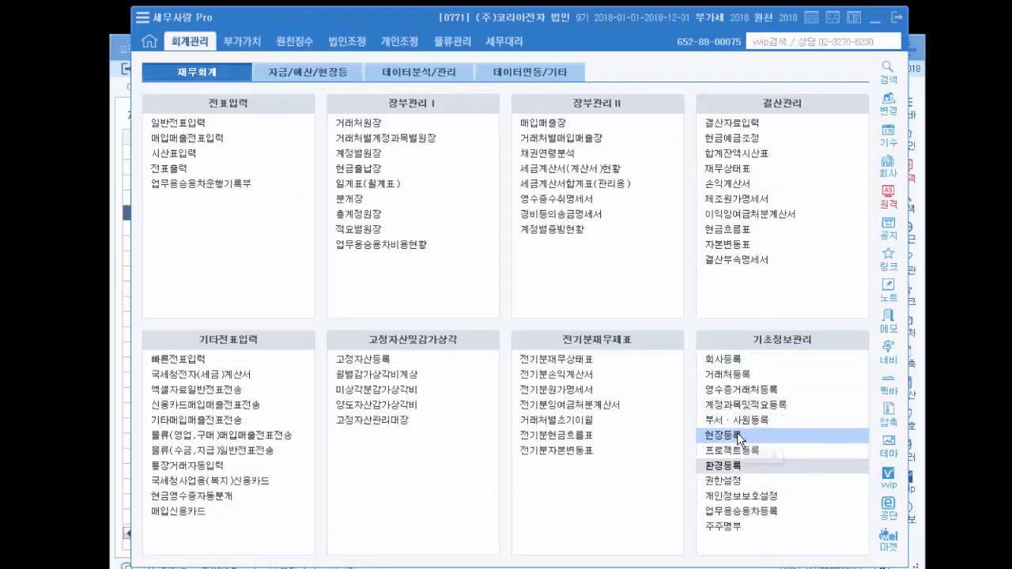
{"action": "left_click", "coordinate": [916, 554]}
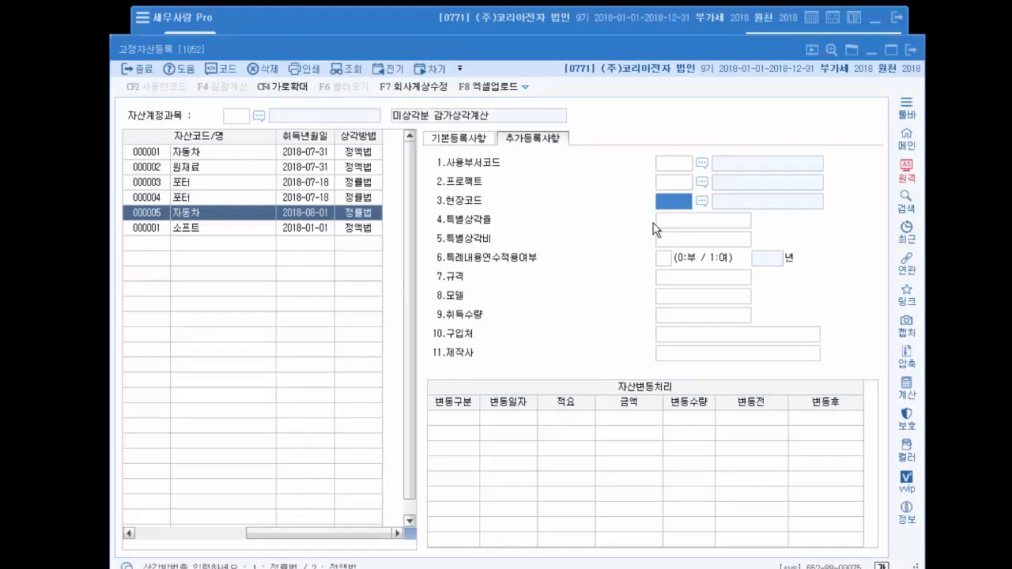
- Examine the additional registration entries from special depreciation rate (특별상각률) through specification, model, acquisition quantity and supplier to manufacturer (제작사)
{"action": "left_click", "coordinate": [709, 229]}
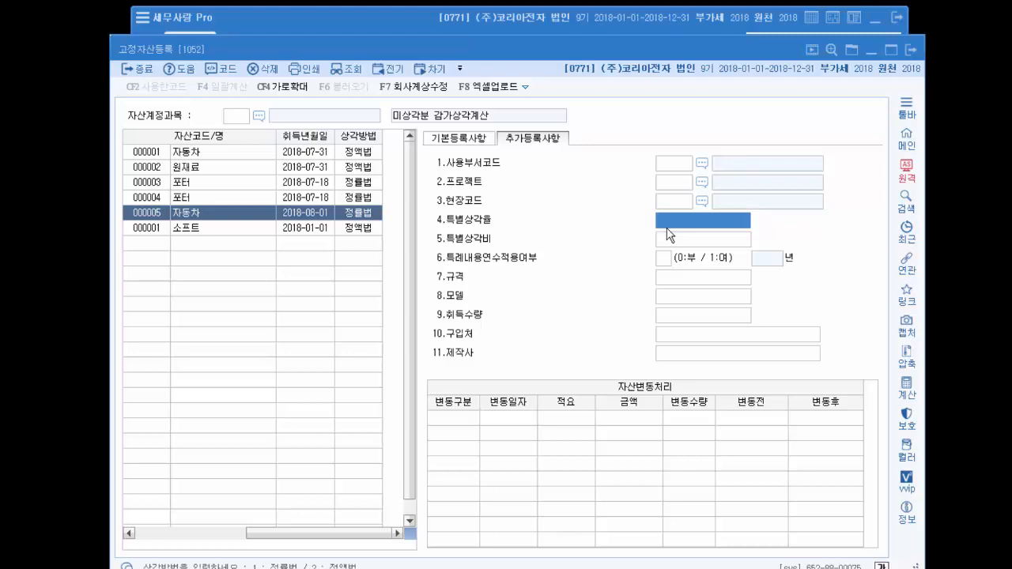
{"action": "key", "text": "Return"}
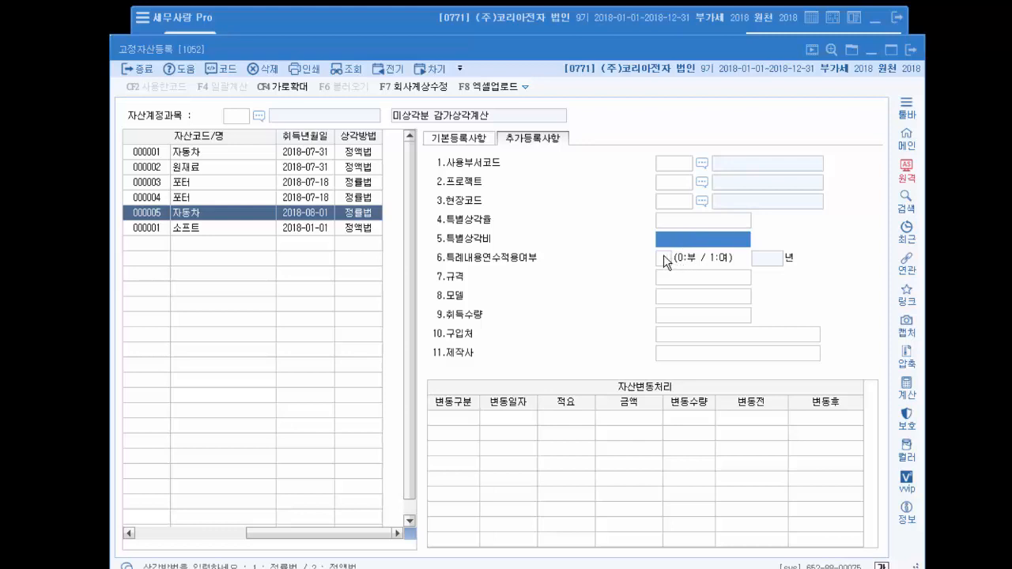
{"action": "left_click", "coordinate": [664, 255]}
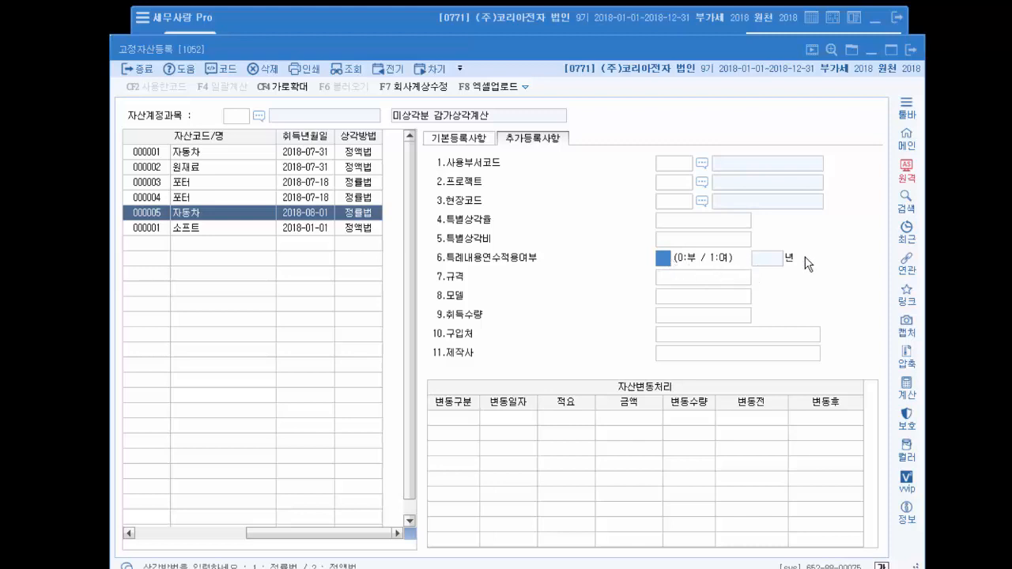
{"action": "left_click", "coordinate": [700, 282]}
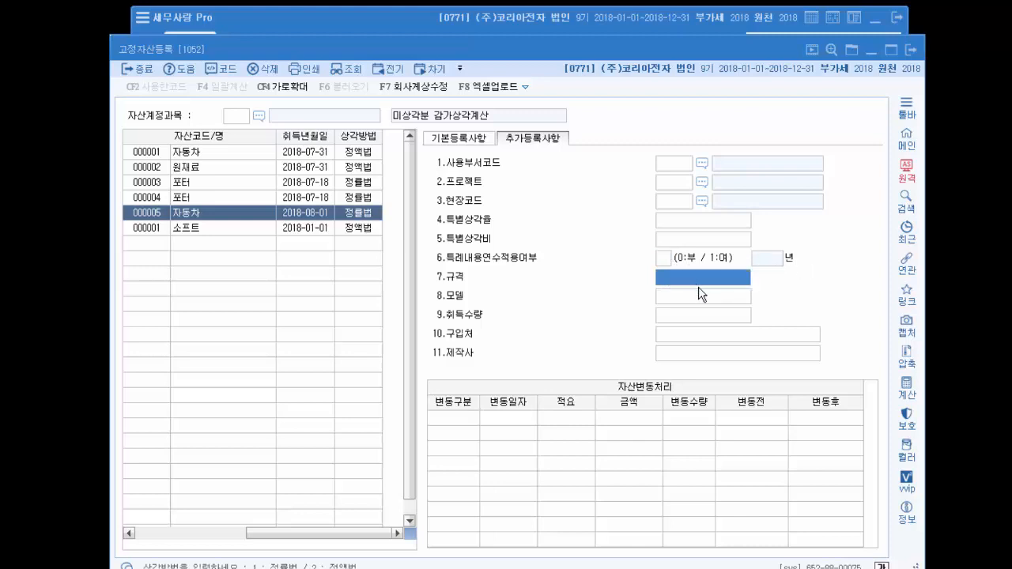
{"action": "left_click", "coordinate": [694, 297]}
{"action": "left_click", "coordinate": [694, 316]}
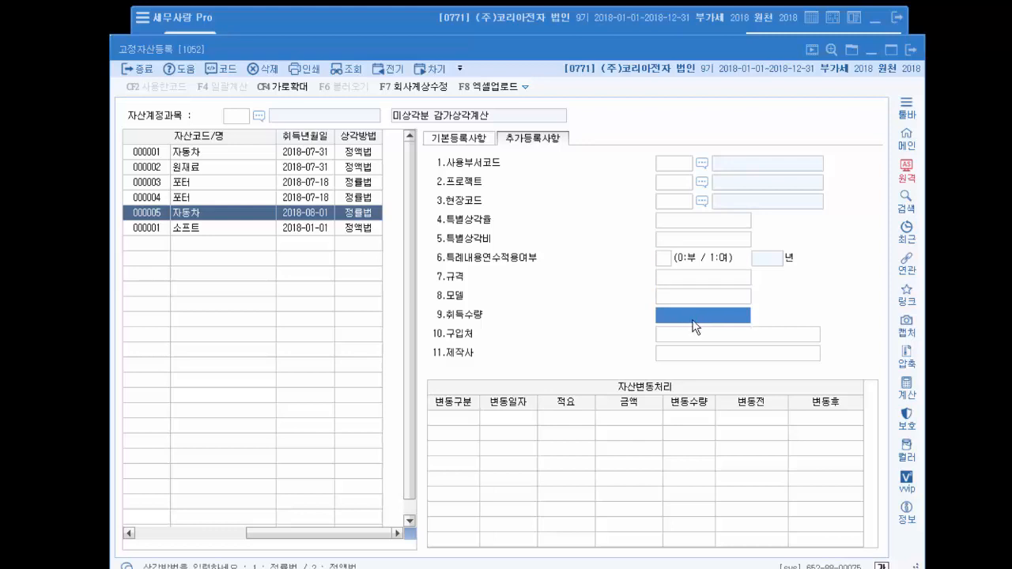
{"action": "left_click", "coordinate": [694, 335]}
{"action": "left_click", "coordinate": [692, 353]}
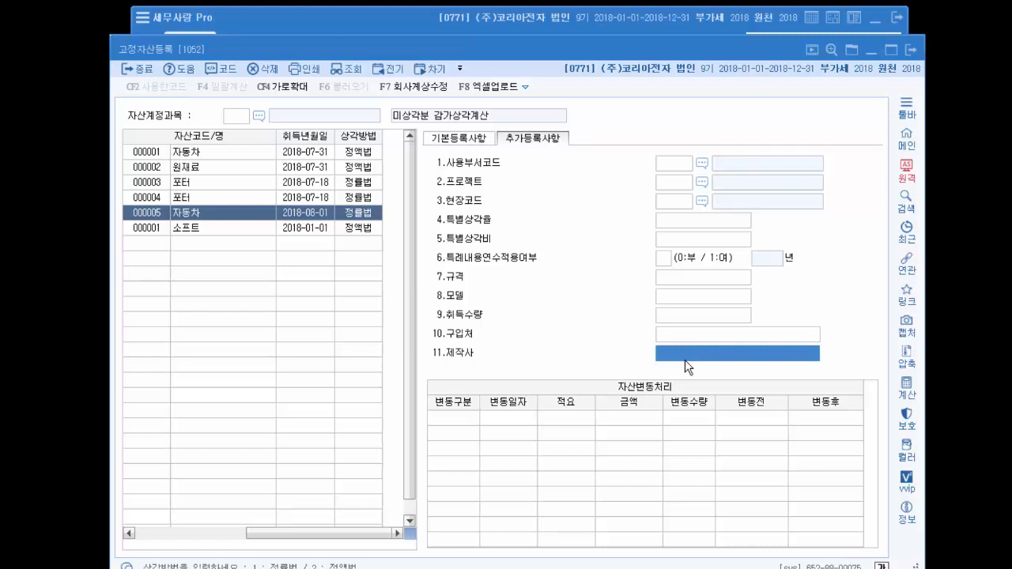
- Set the change type of the first 자산변동처리 entry to 폐기 and return to the basic registration details (기본등록사항)
{"action": "left_click", "coordinate": [466, 419]}
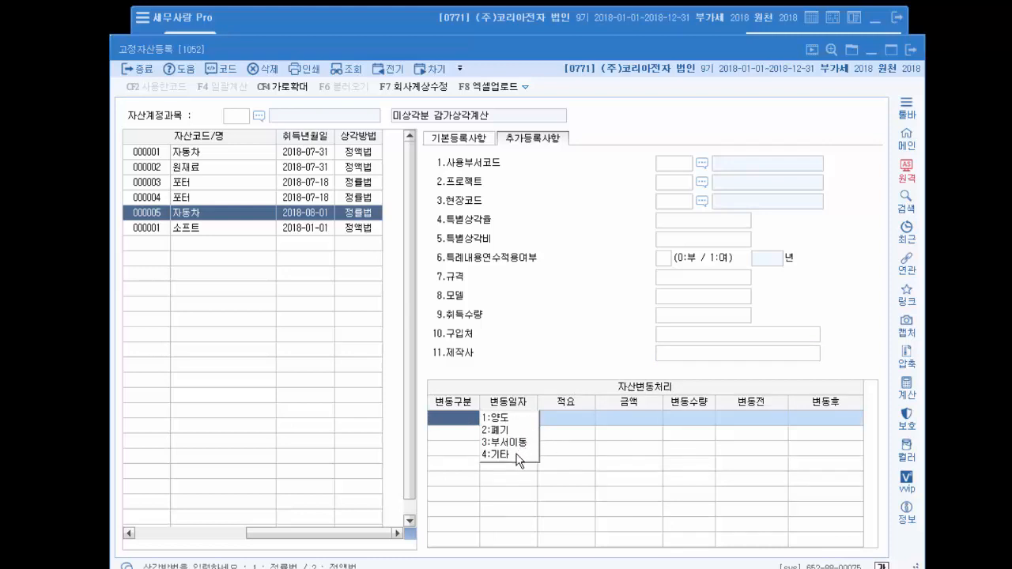
{"action": "left_click", "coordinate": [506, 430]}
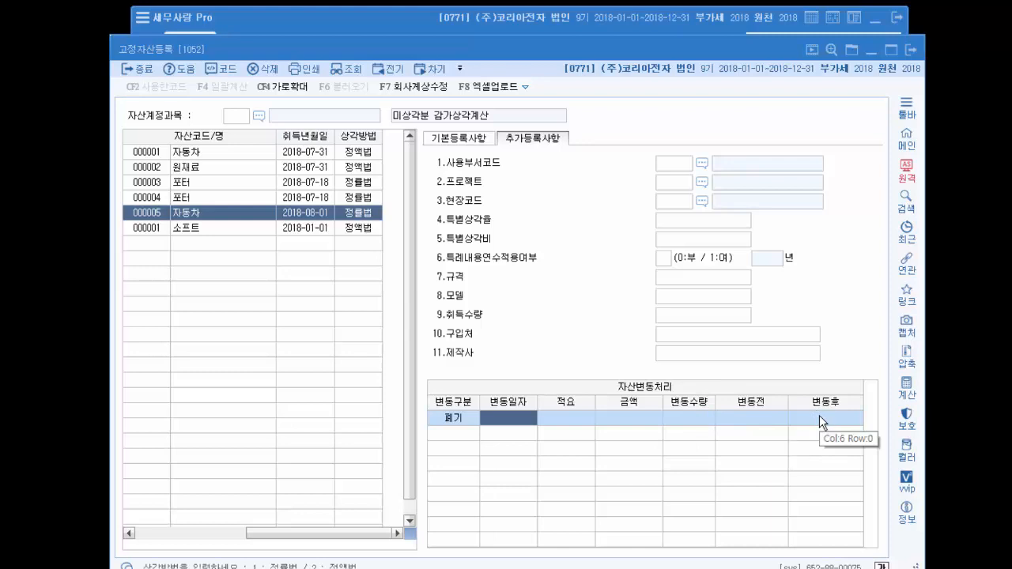
{"action": "left_click", "coordinate": [461, 138]}
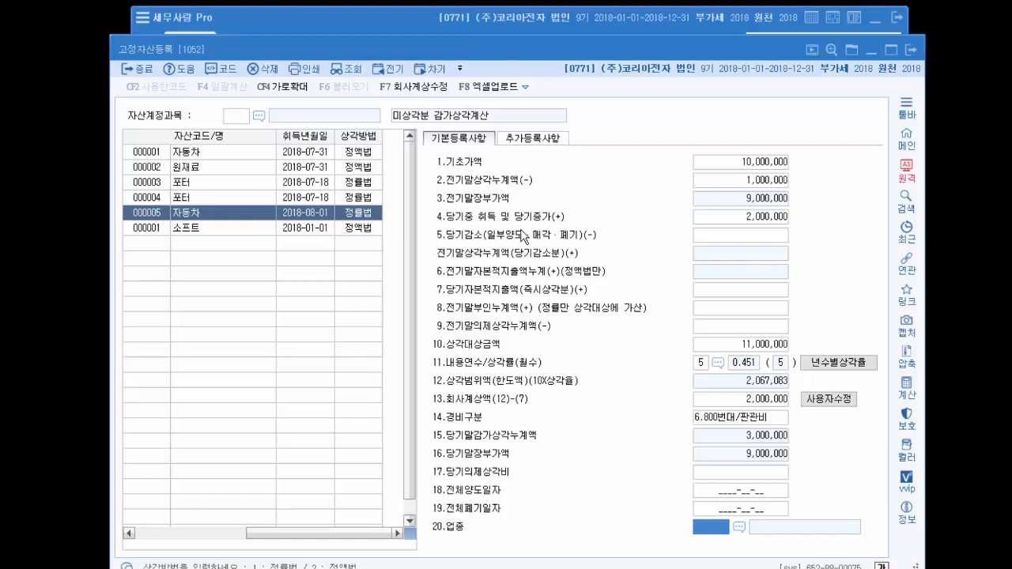
{"action": "left_click", "coordinate": [524, 141]}
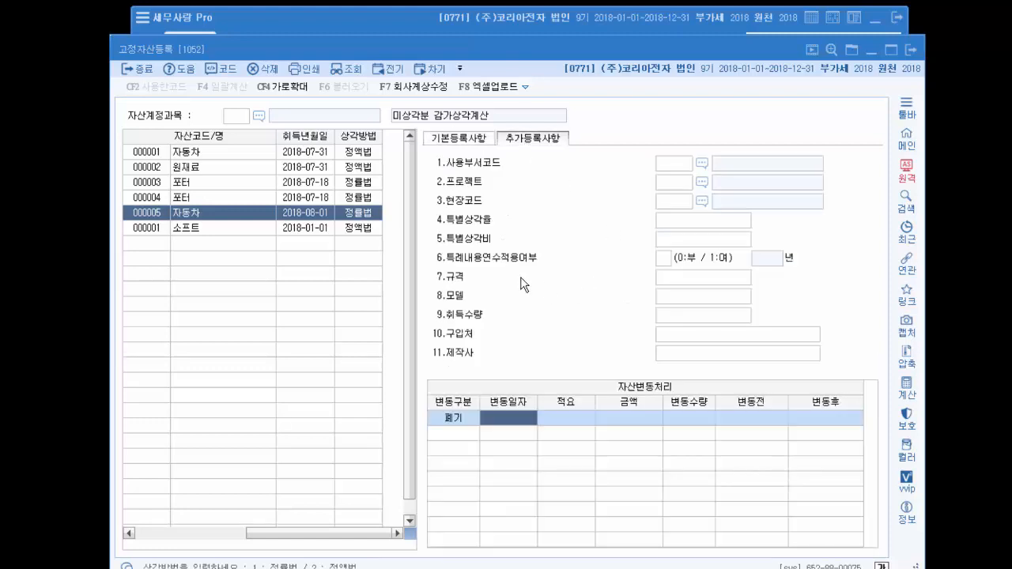
{"action": "left_click", "coordinate": [457, 142]}
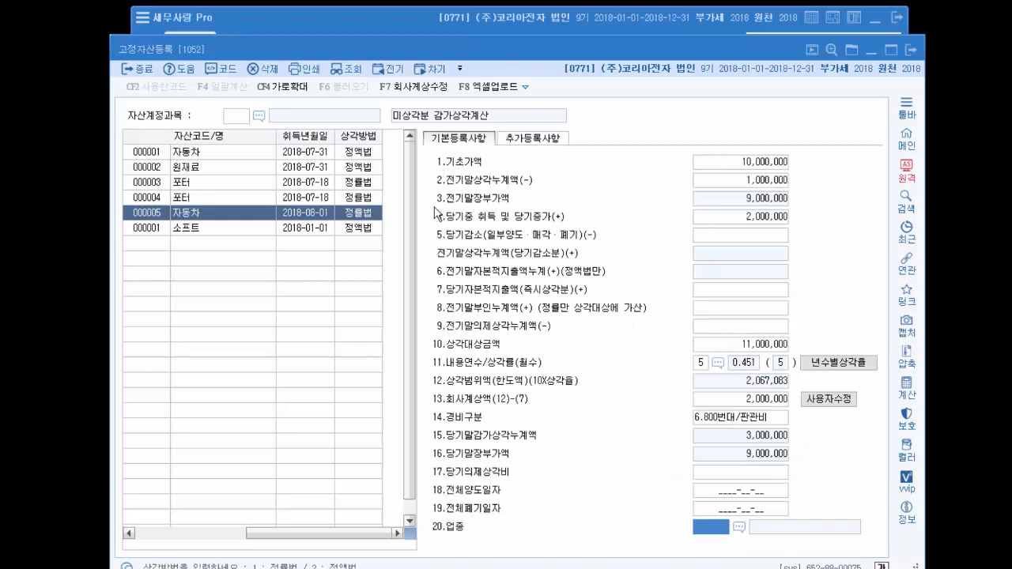